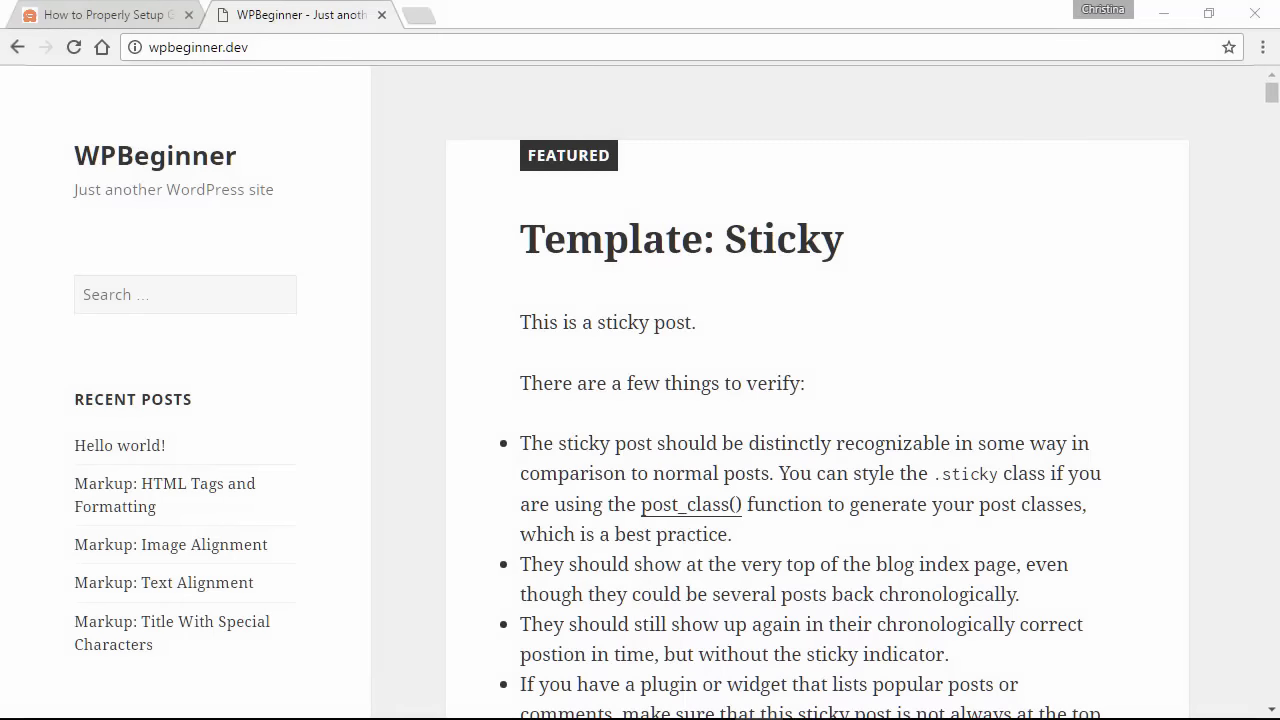
Step: Log in at the site's /admin page with the admin username and password
click(326, 51)
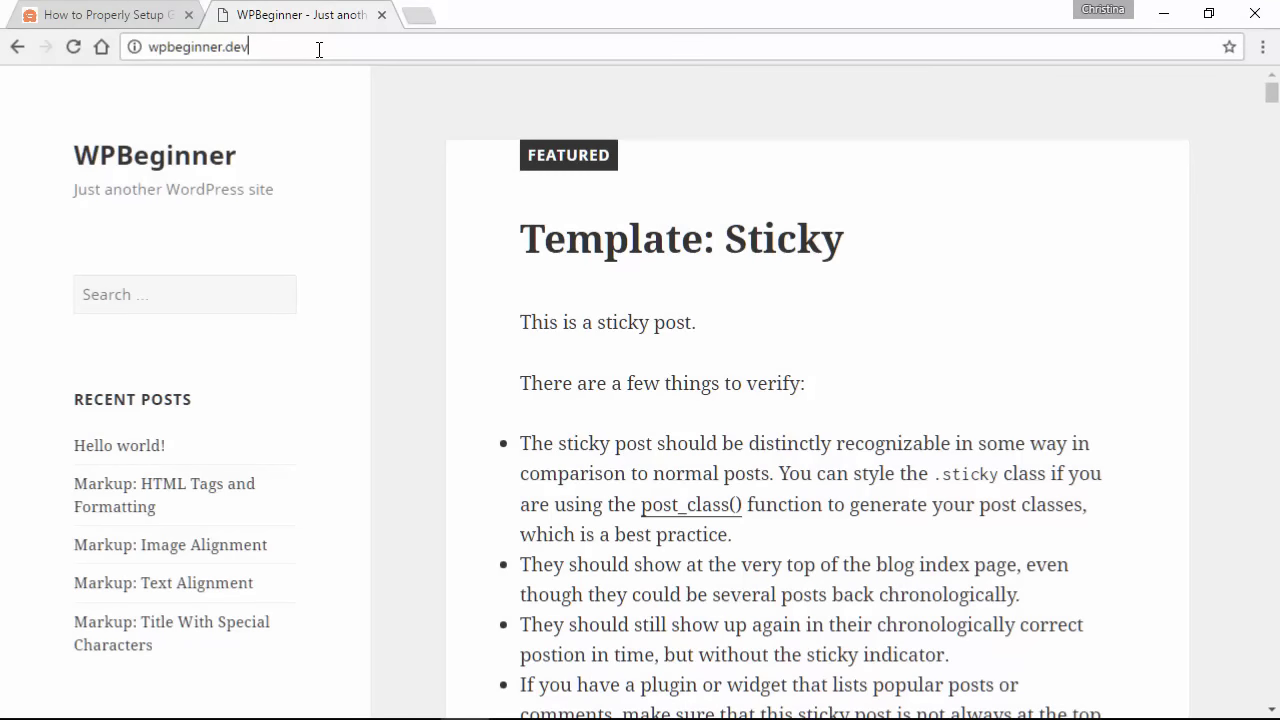
text(/adm)
text(in)
key(Return)
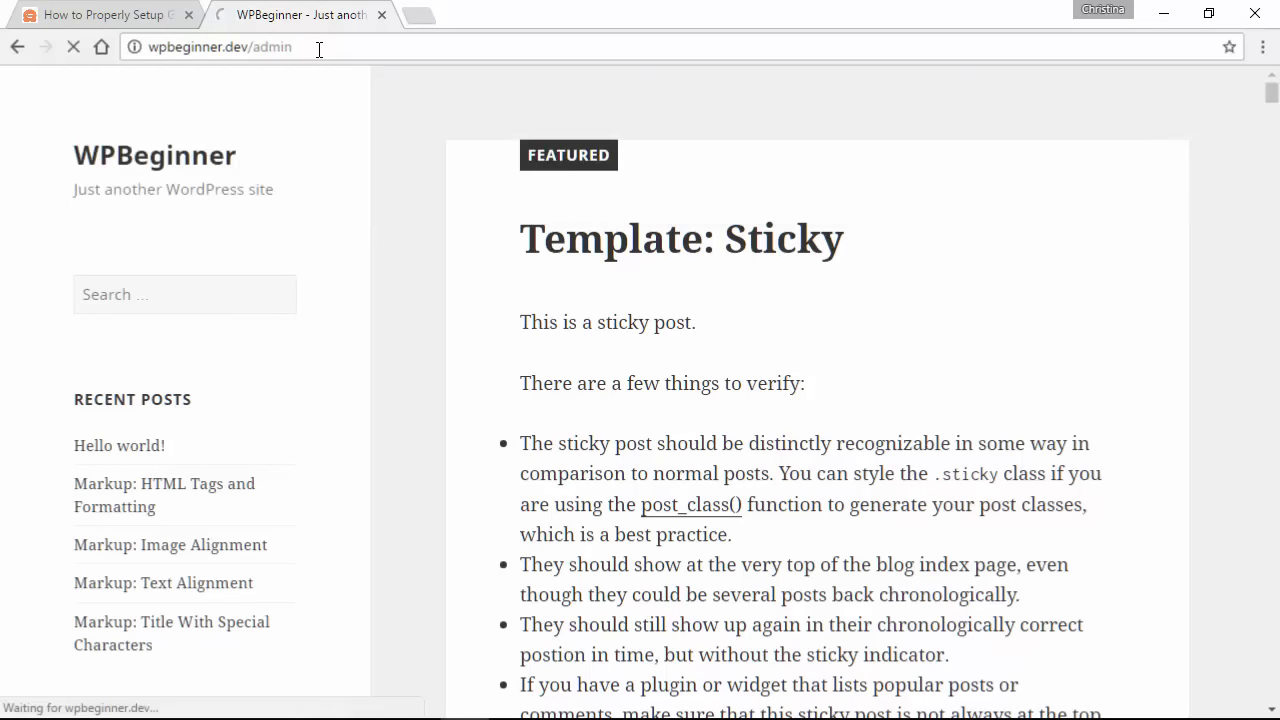
text(wpbeginner)
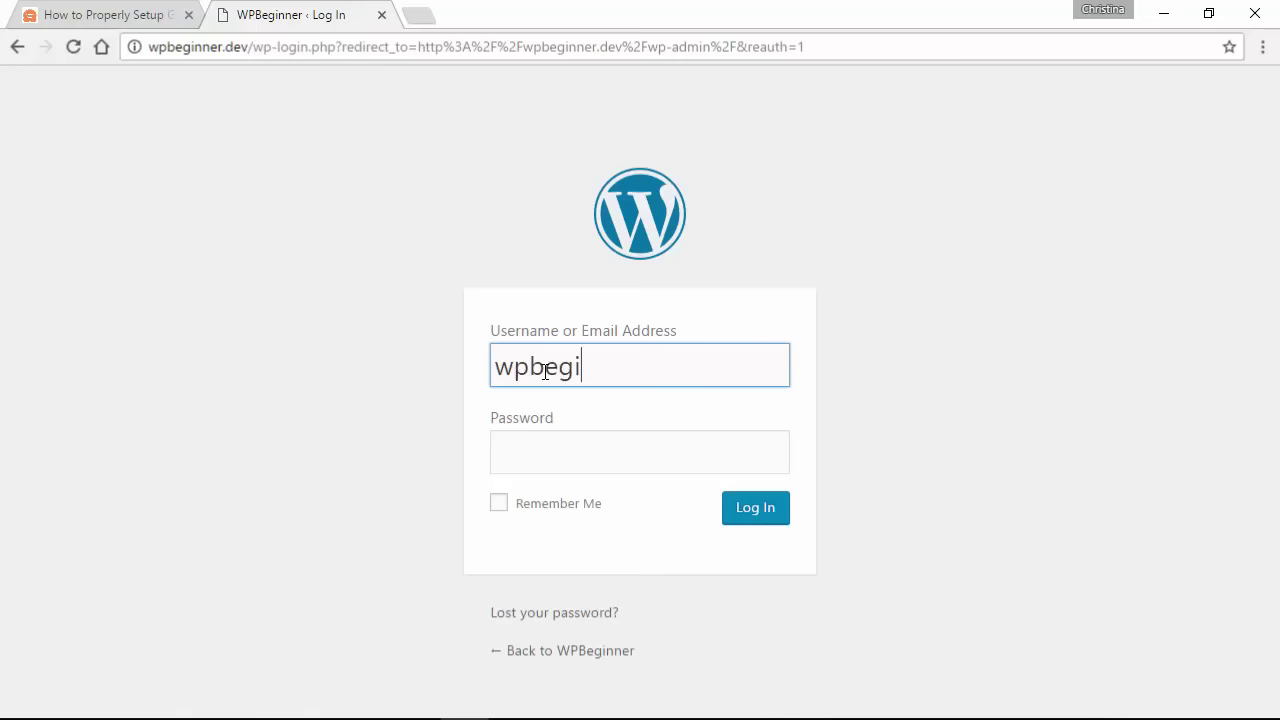
key(Tab)
text(••••••••)
key(Return)
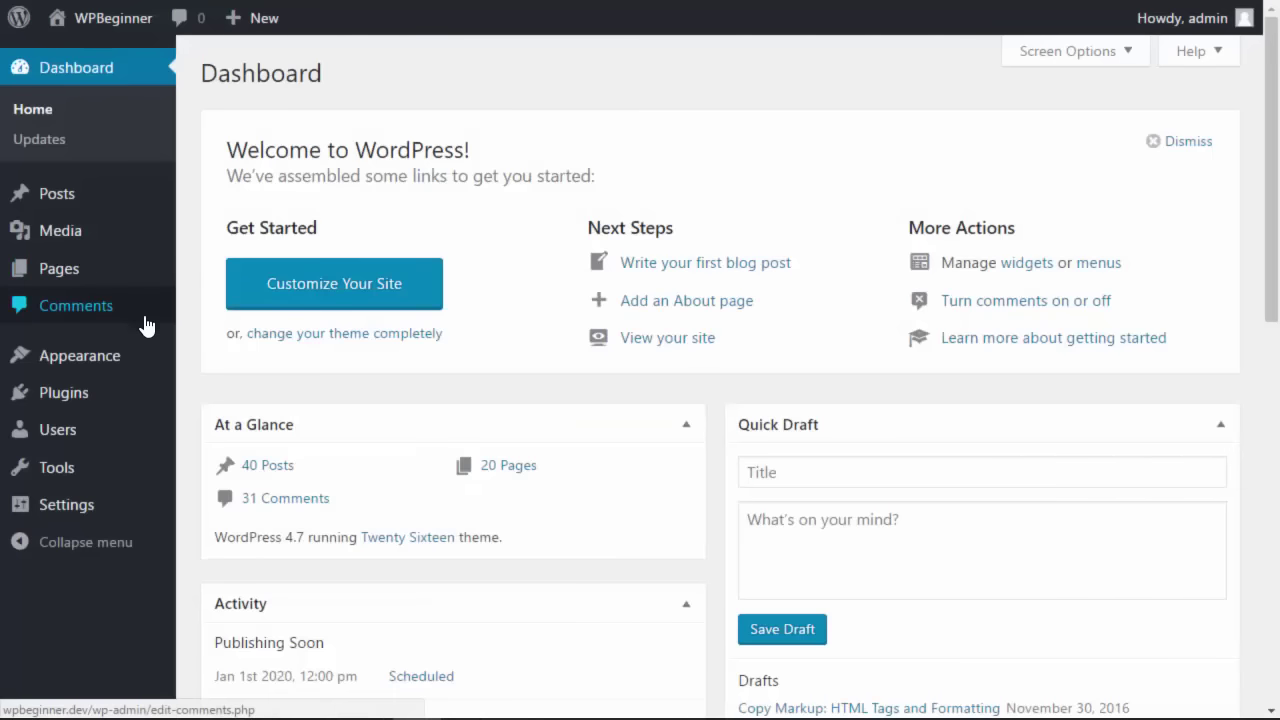
Step: Install and activate the Automattic AMP plugin from Plugins > Add New
mouse_move(73, 397)
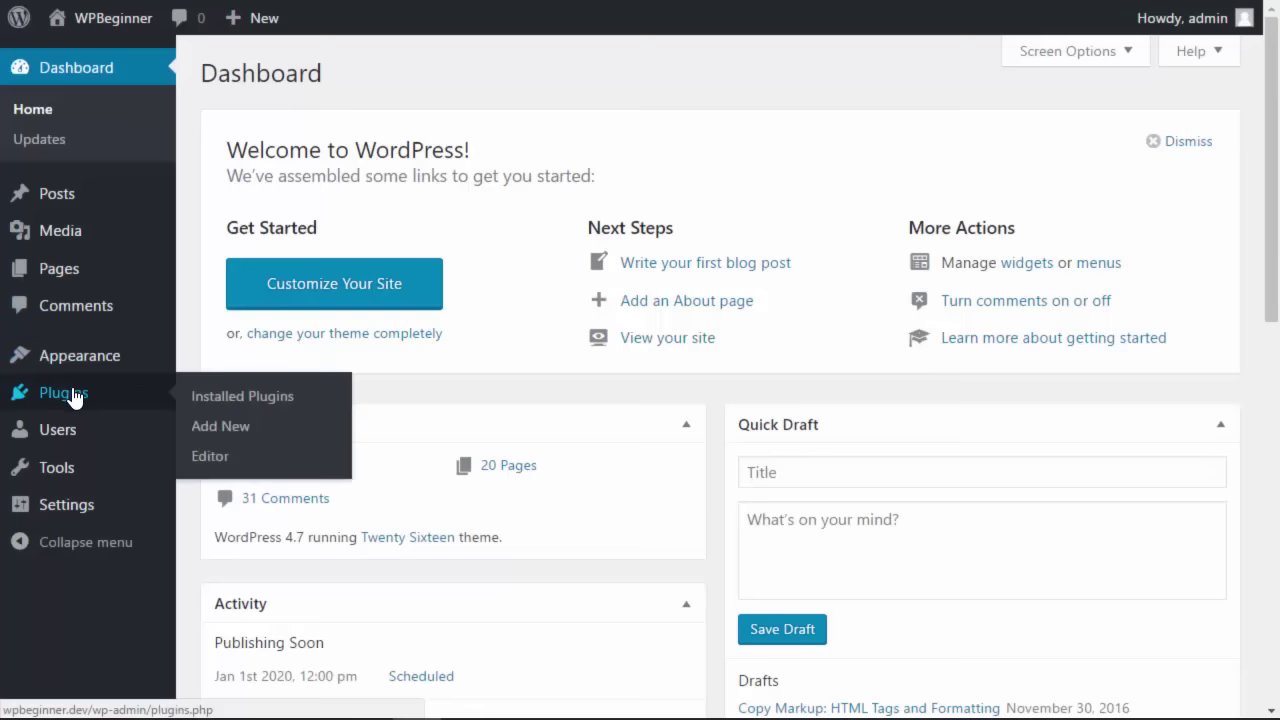
click(231, 430)
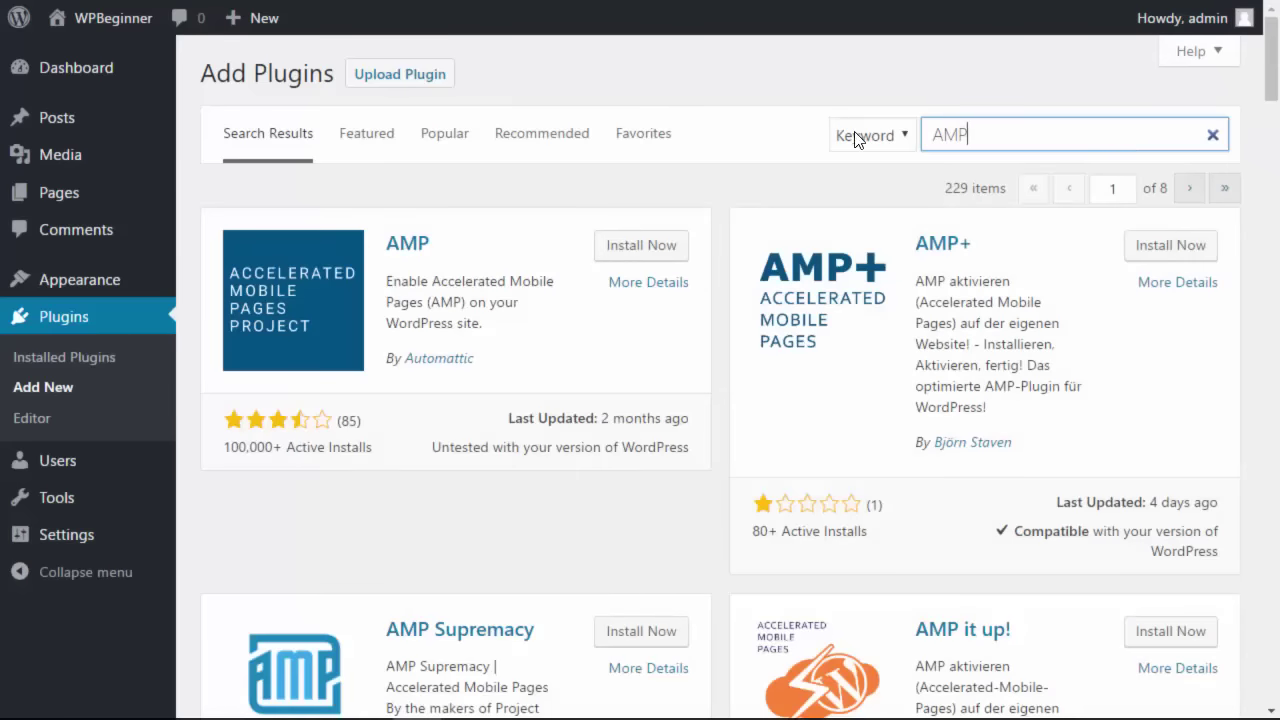
click(580, 322)
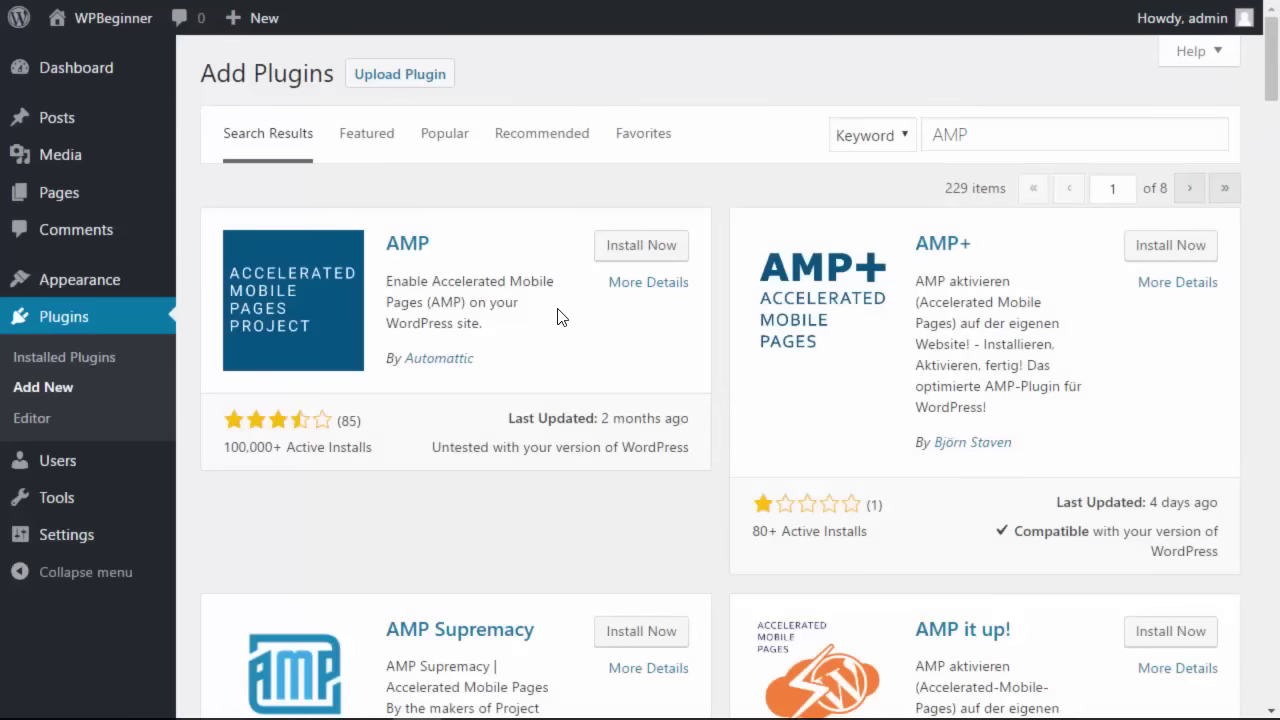
click(624, 250)
click(647, 257)
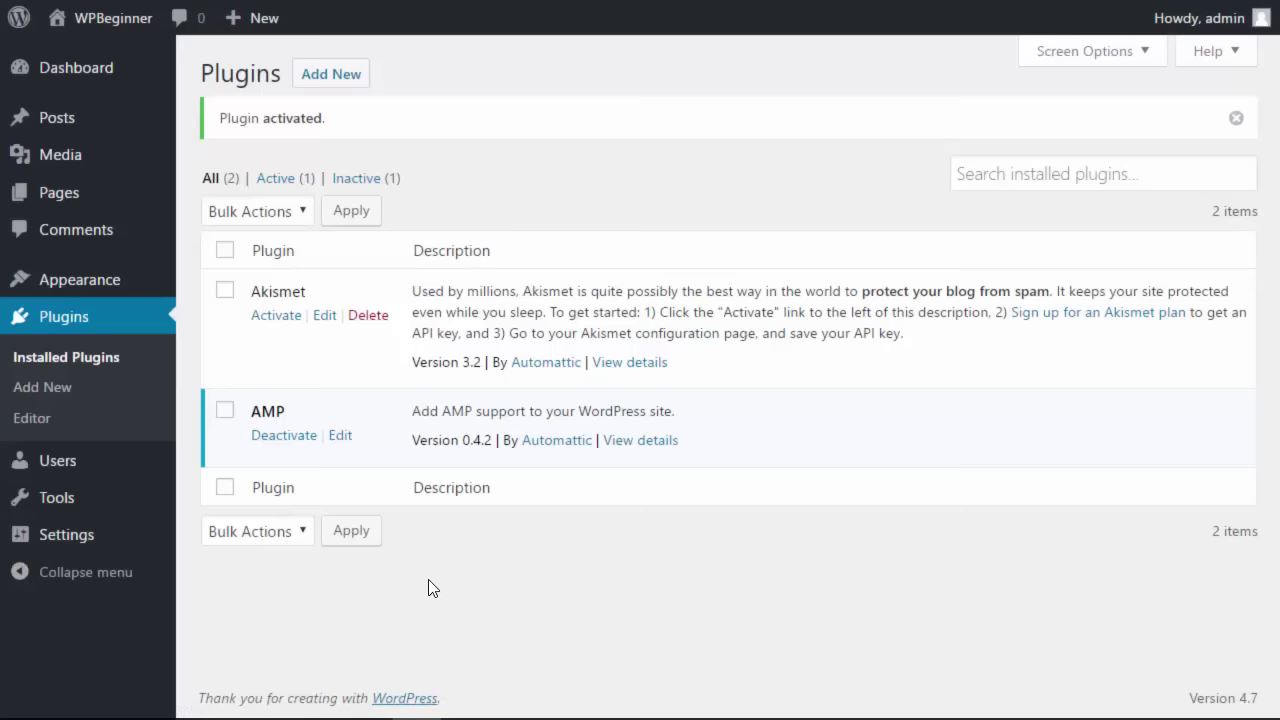
Step: Open the AMP Design customizer and review the header text and background colour options
mouse_move(118, 282)
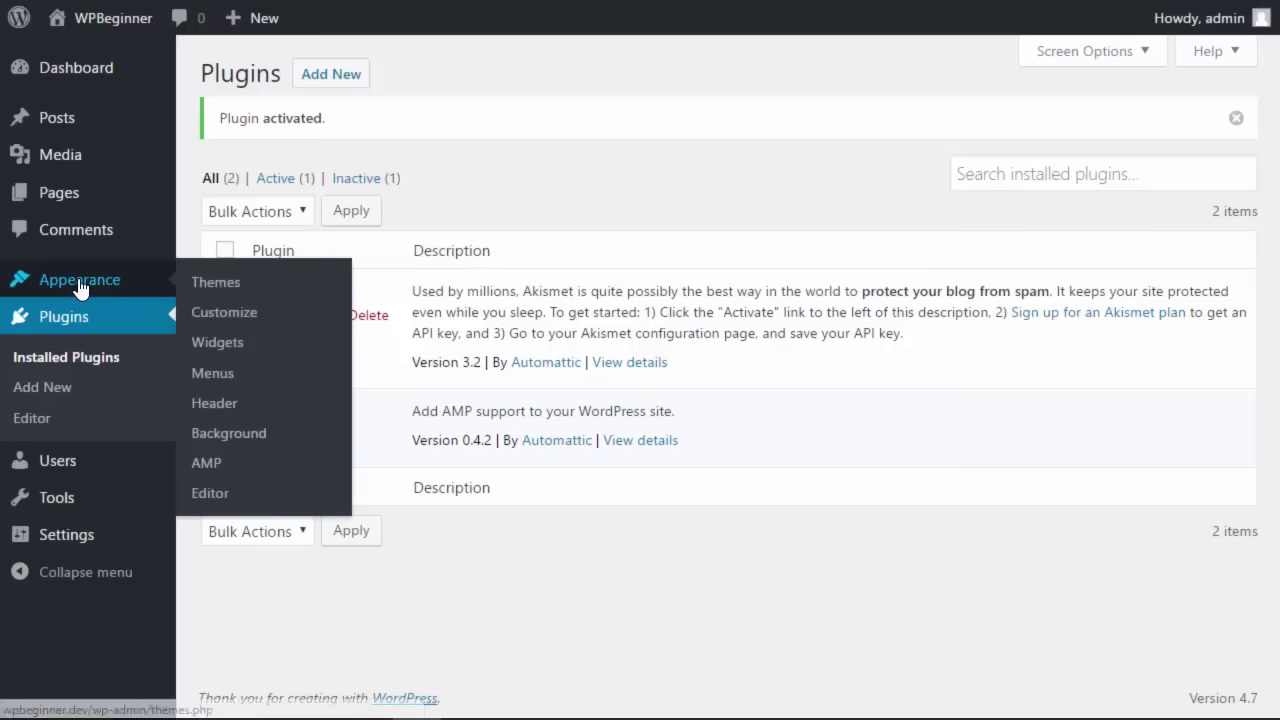
click(226, 466)
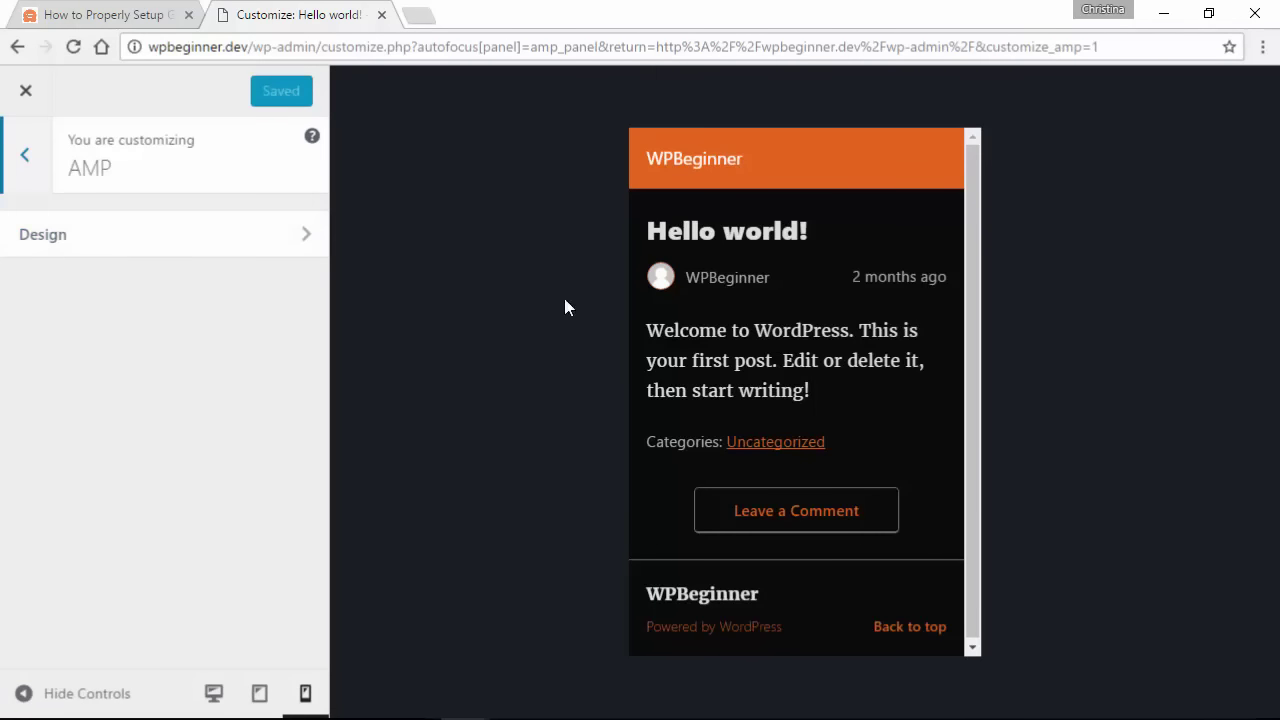
click(195, 240)
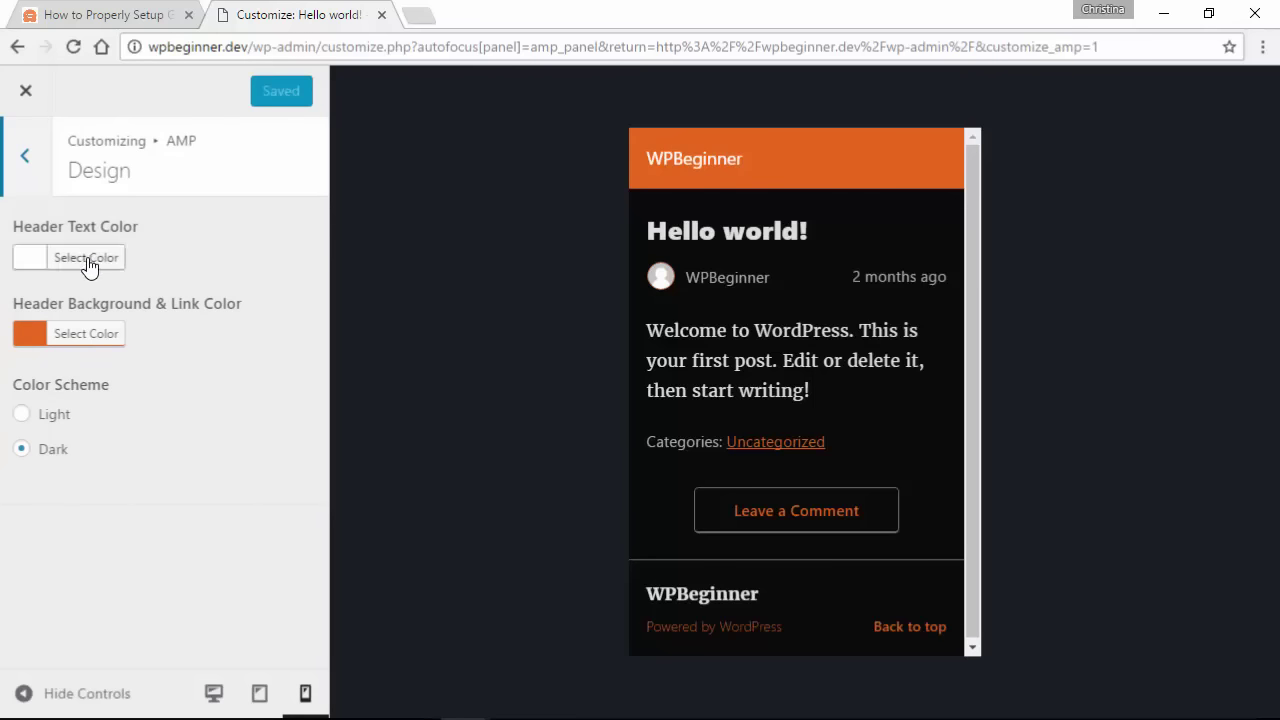
click(88, 262)
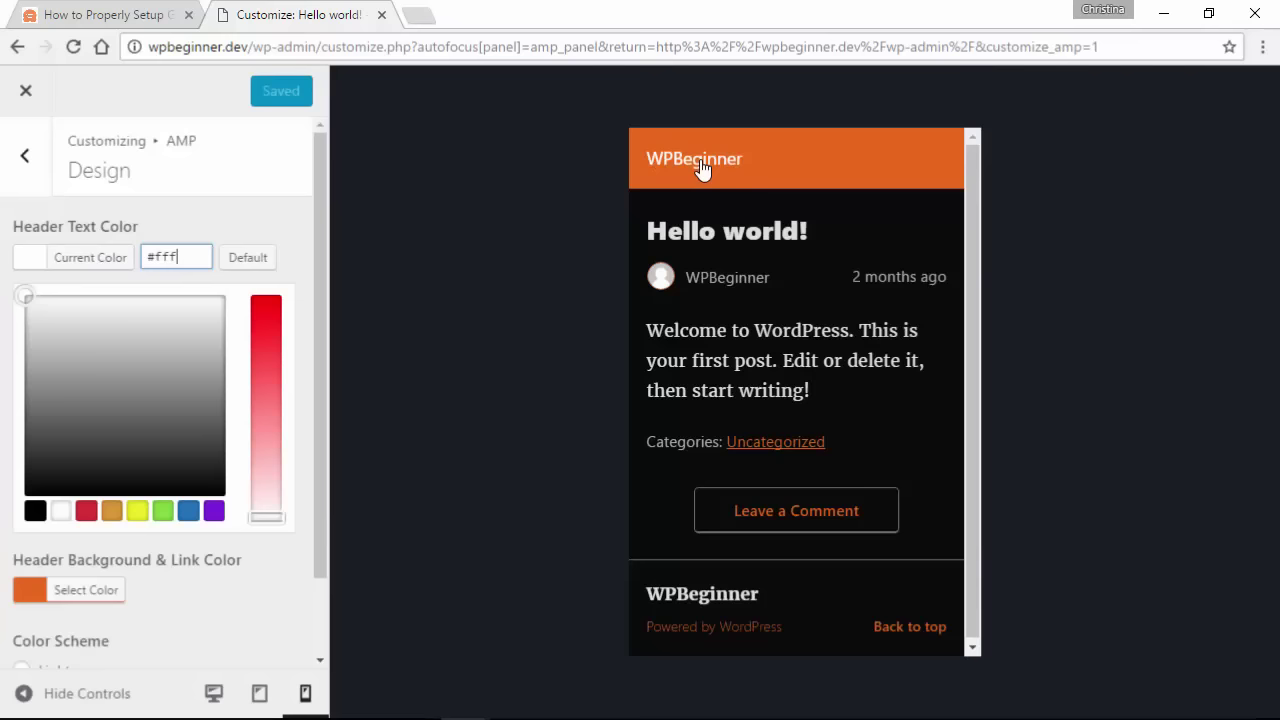
click(279, 228)
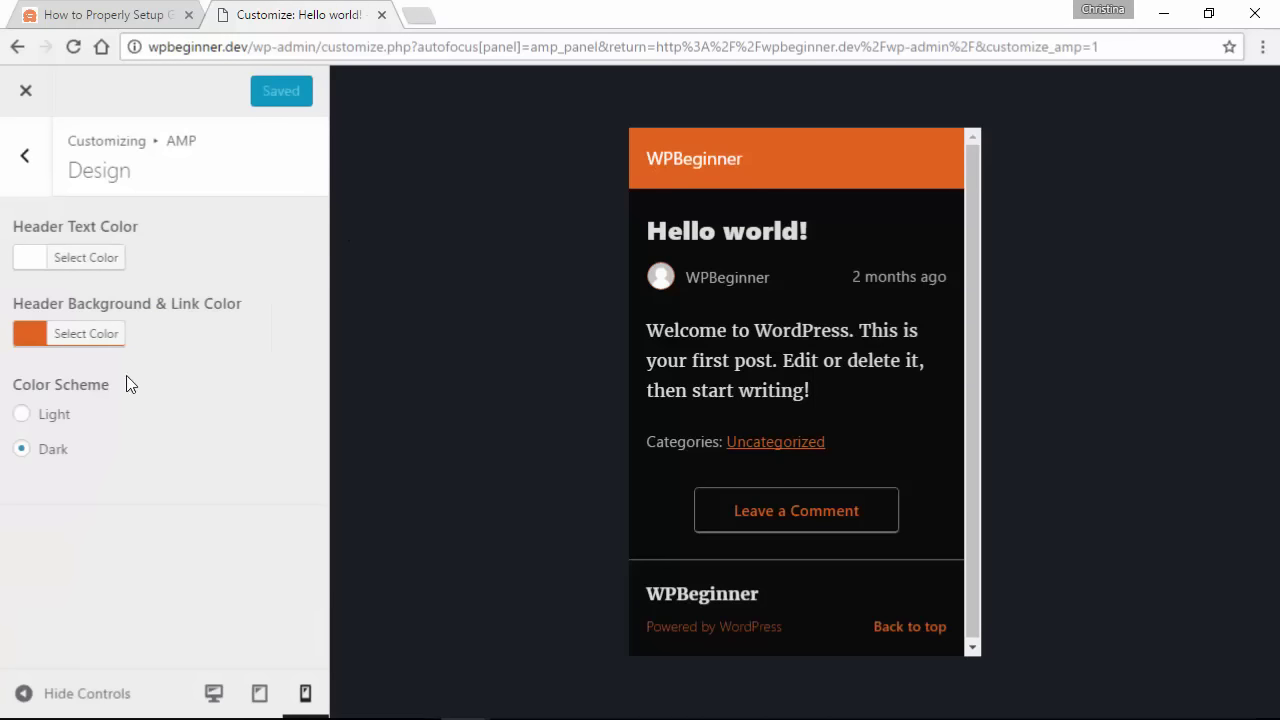
click(114, 332)
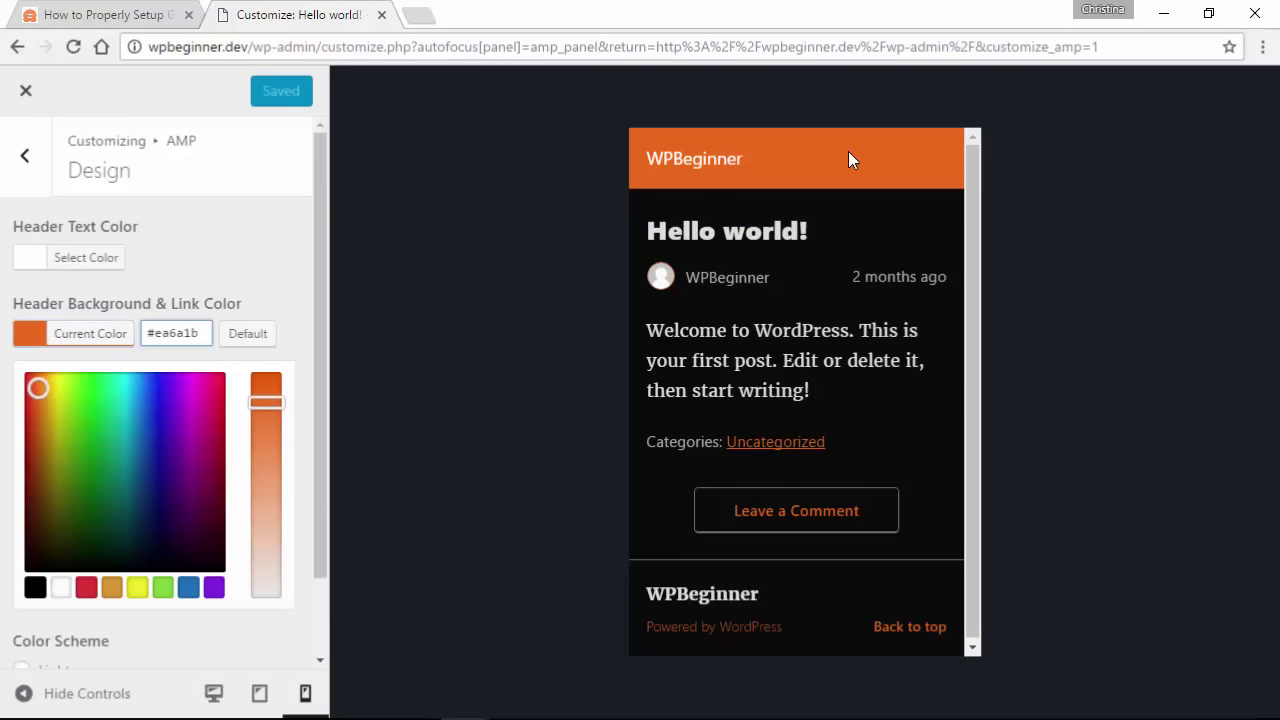
click(237, 240)
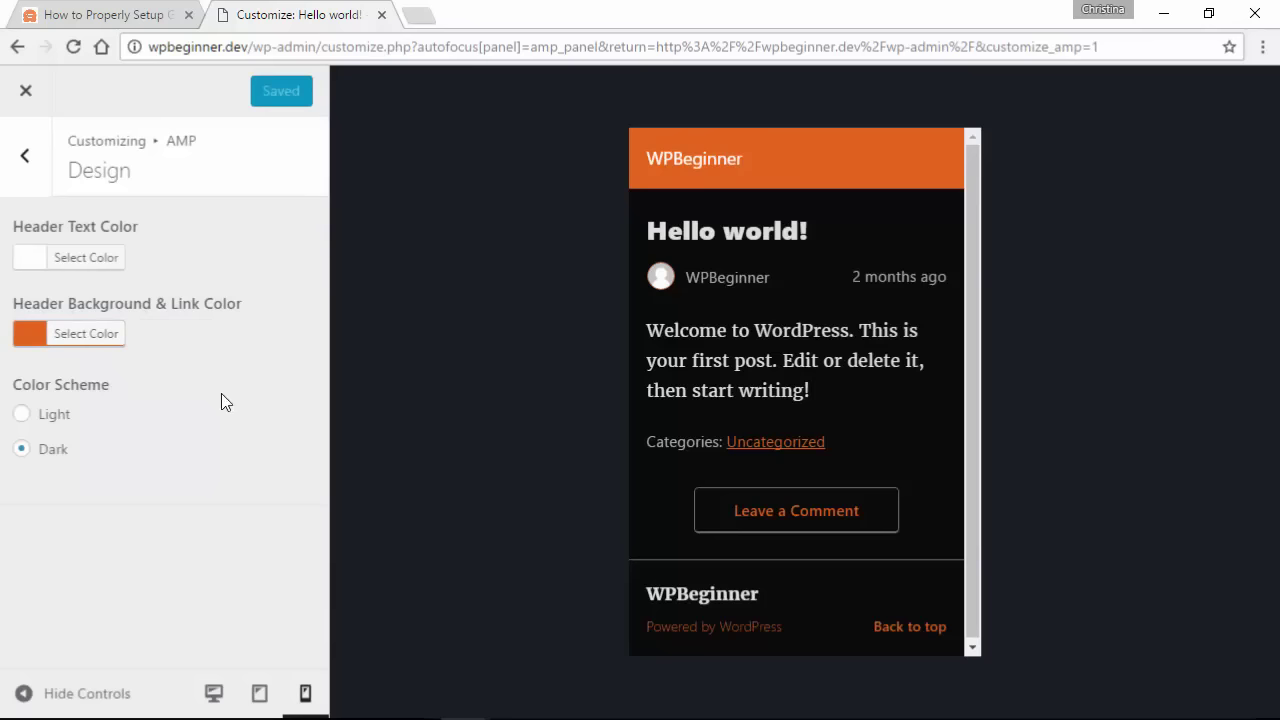
Step: Set the colour scheme to Dark and save & publish the AMP design
click(24, 428)
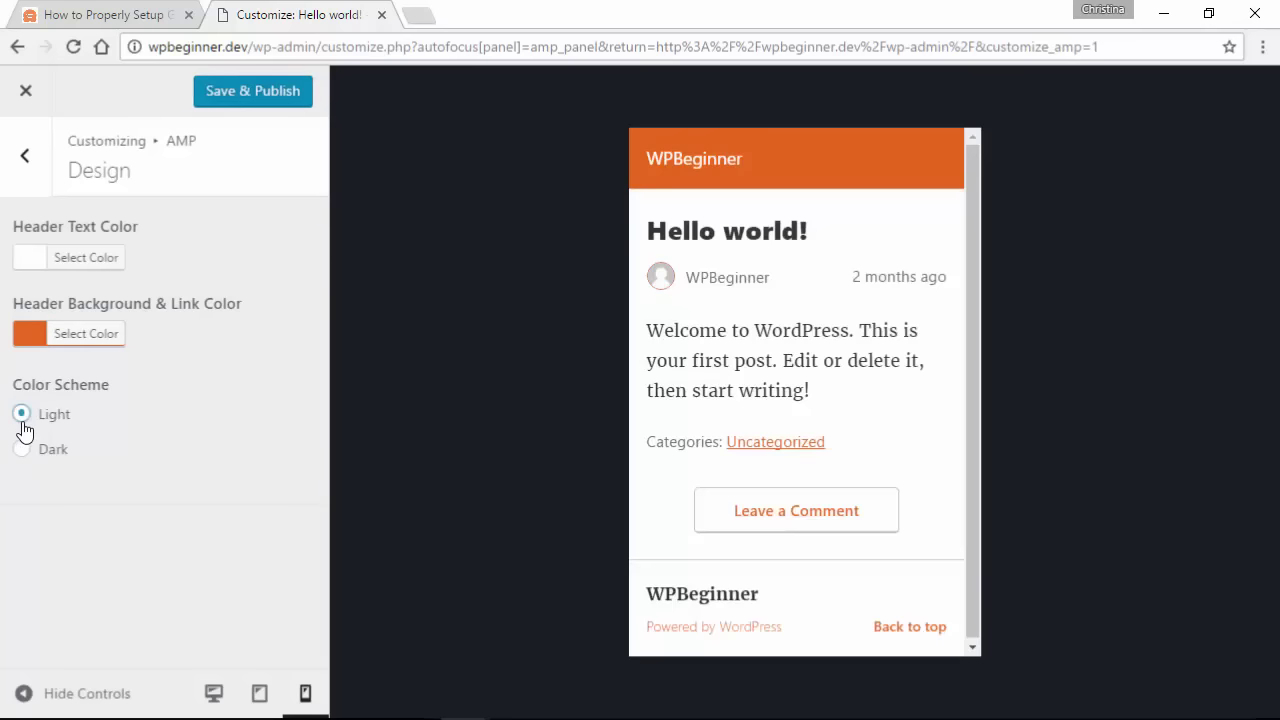
click(23, 451)
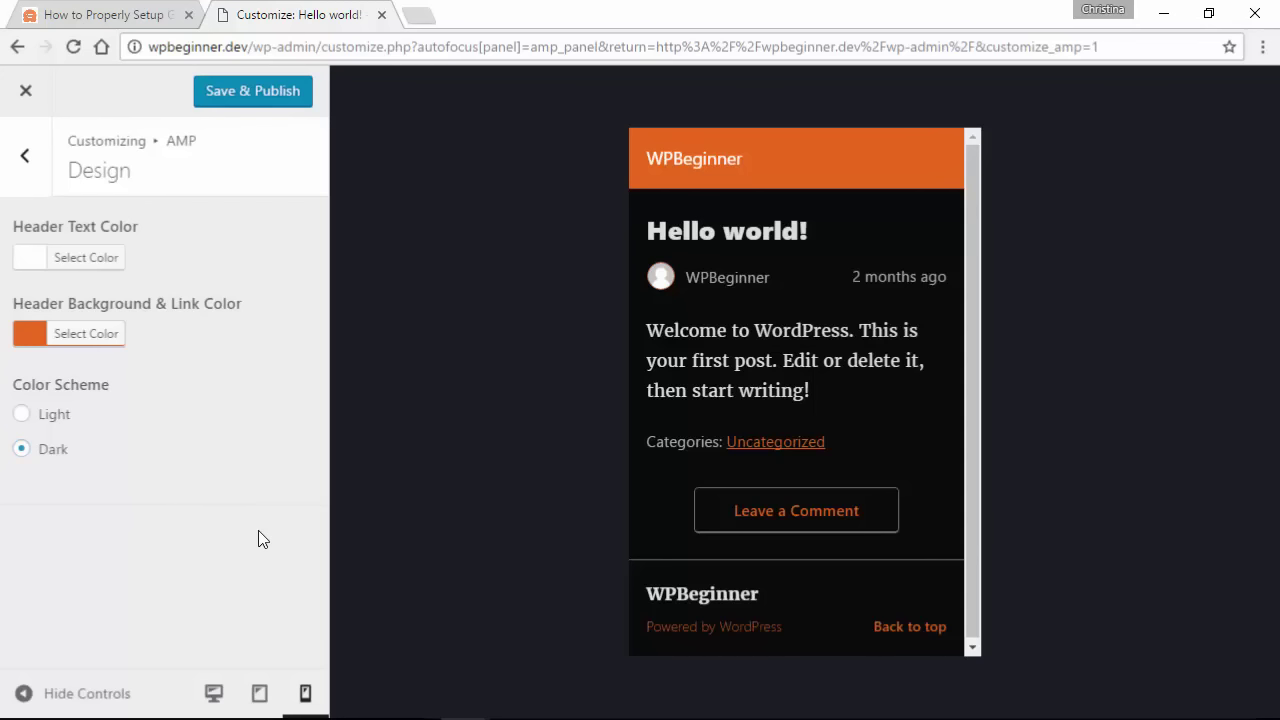
click(232, 92)
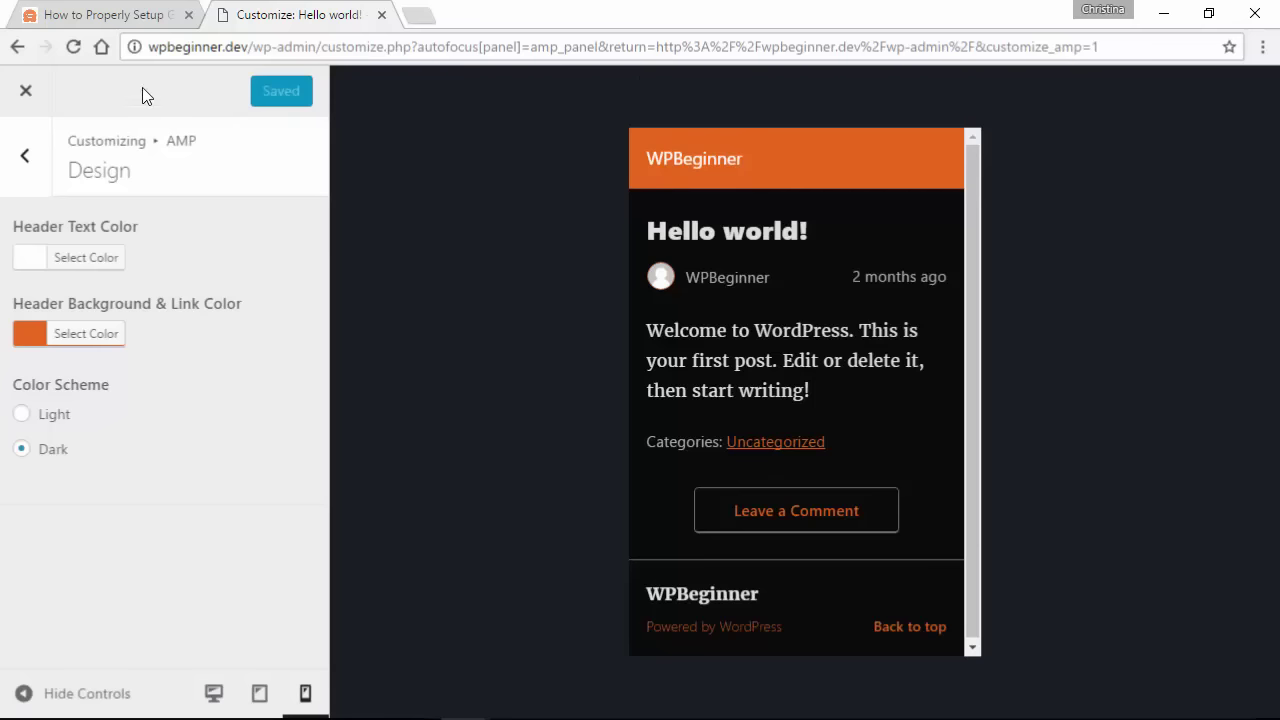
Step: Leave the customizer and go to Plugins > Add New
click(26, 92)
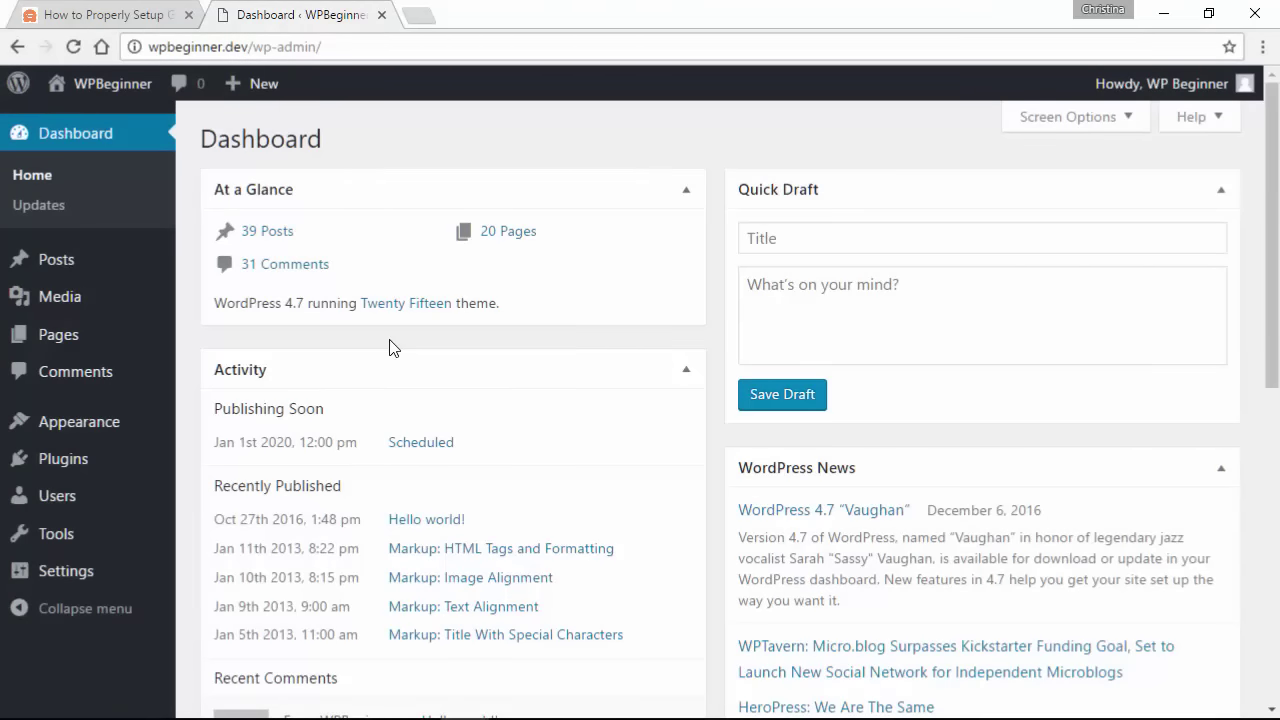
mouse_move(70, 475)
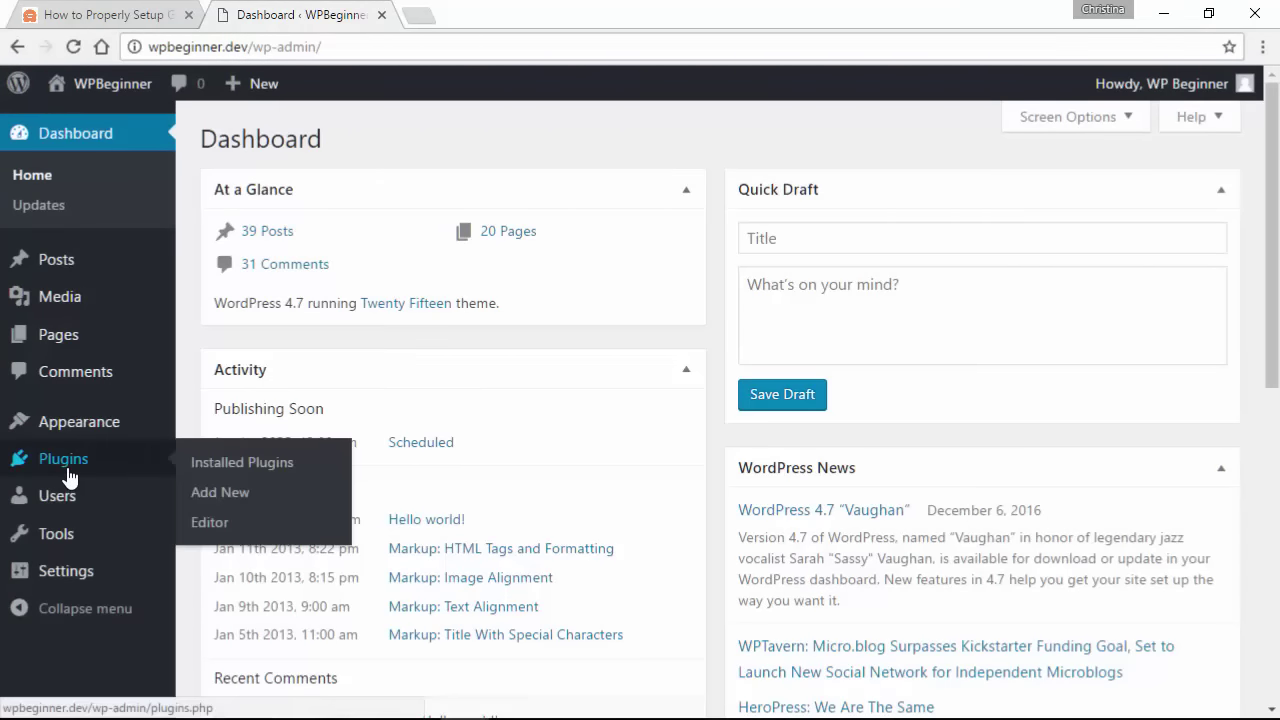
click(215, 460)
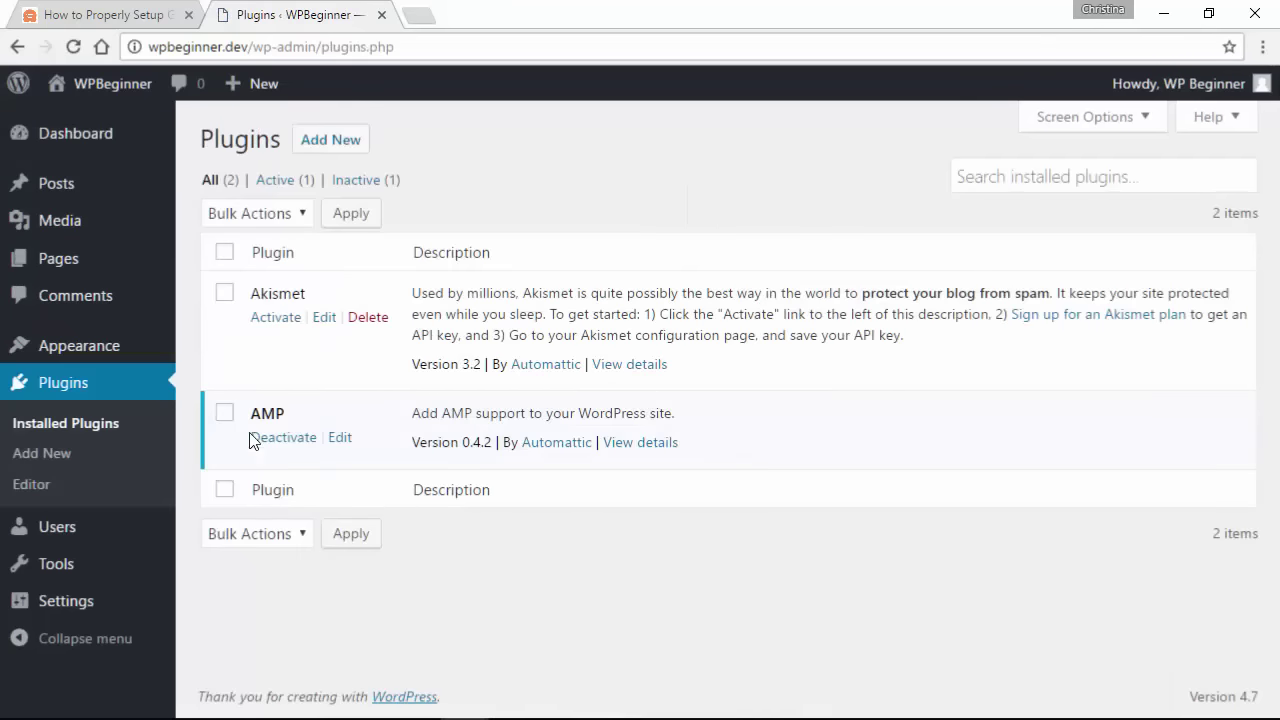
click(344, 148)
Step: Search for 'yoast seo', then install and activate the Yoast SEO plugin
click(944, 198)
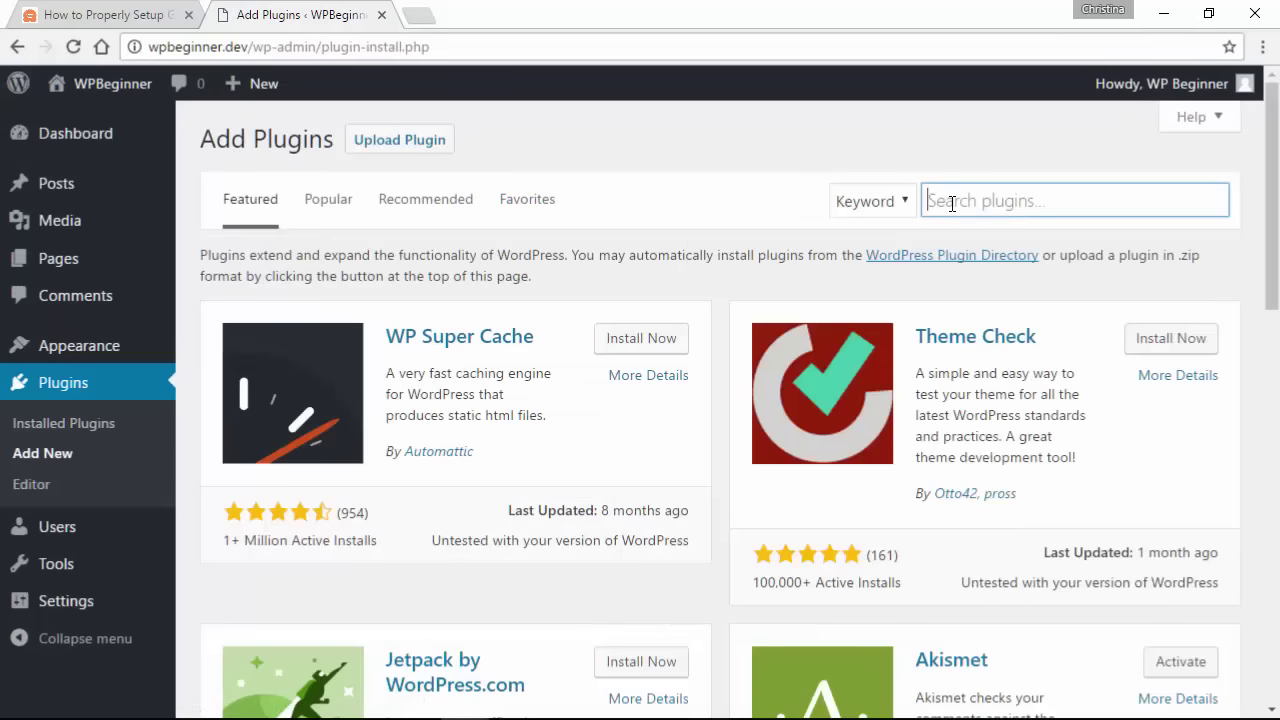
text(yoast)
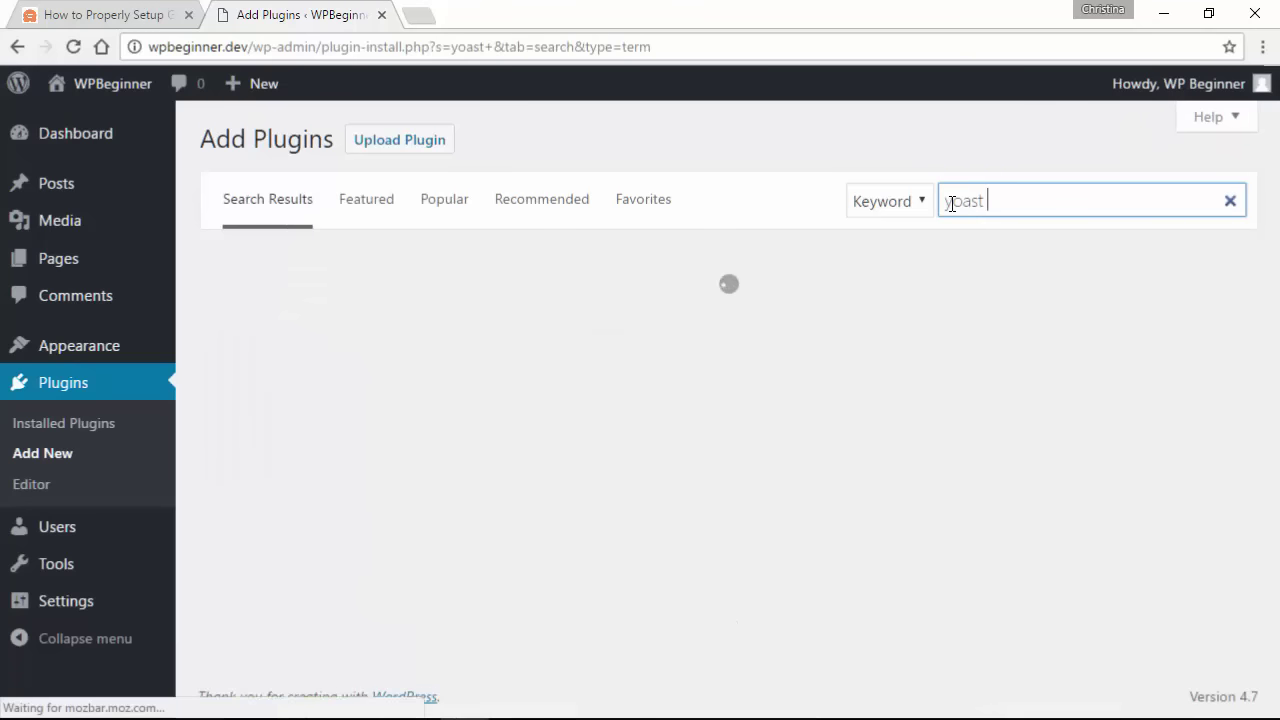
text( seo)
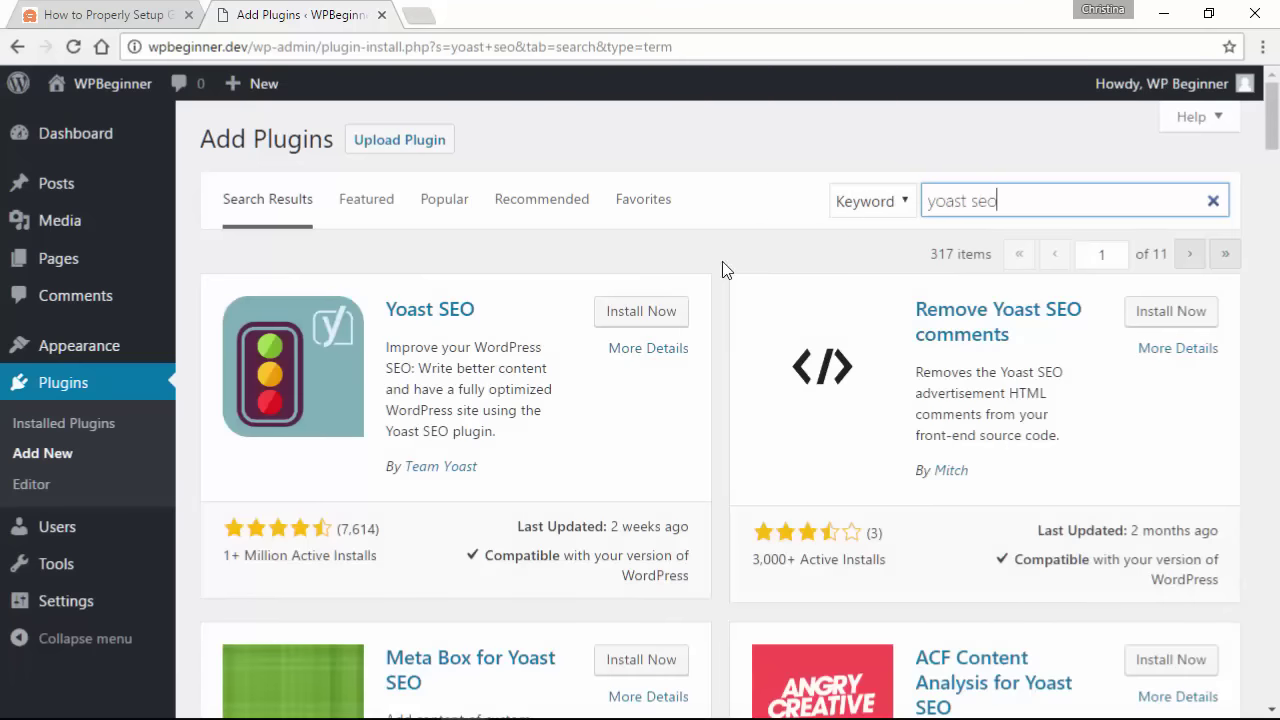
click(659, 313)
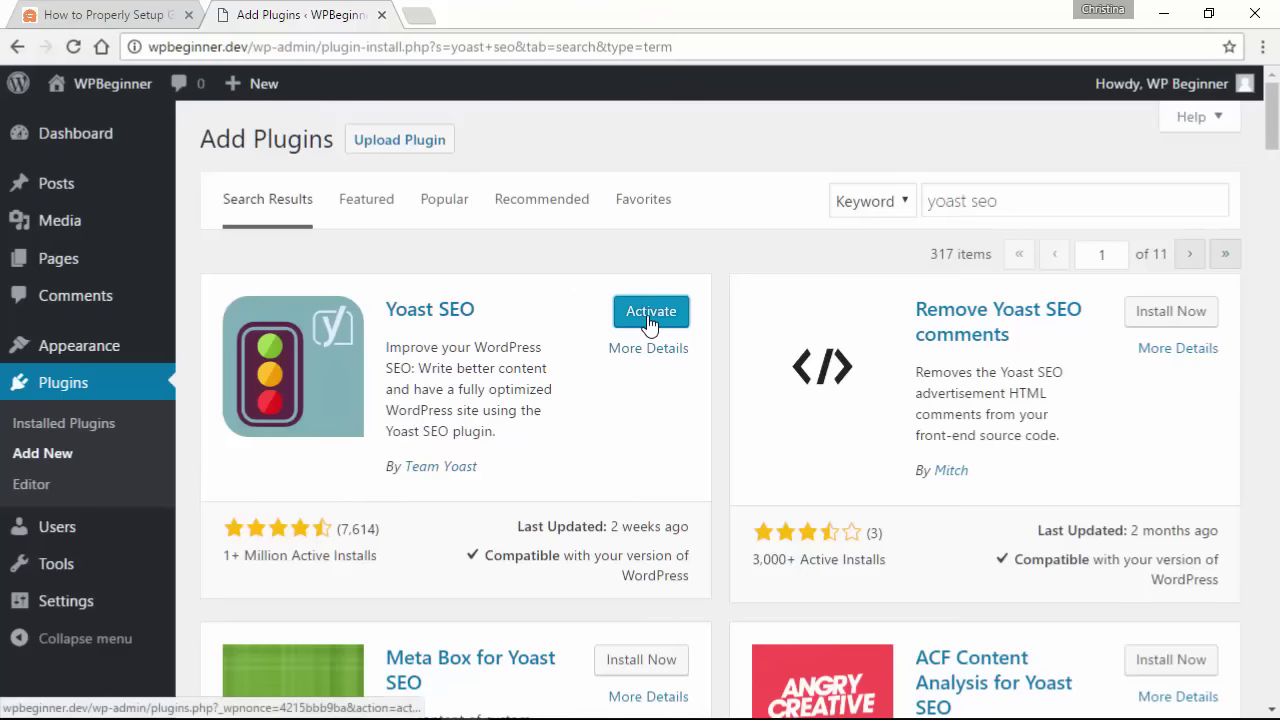
click(649, 320)
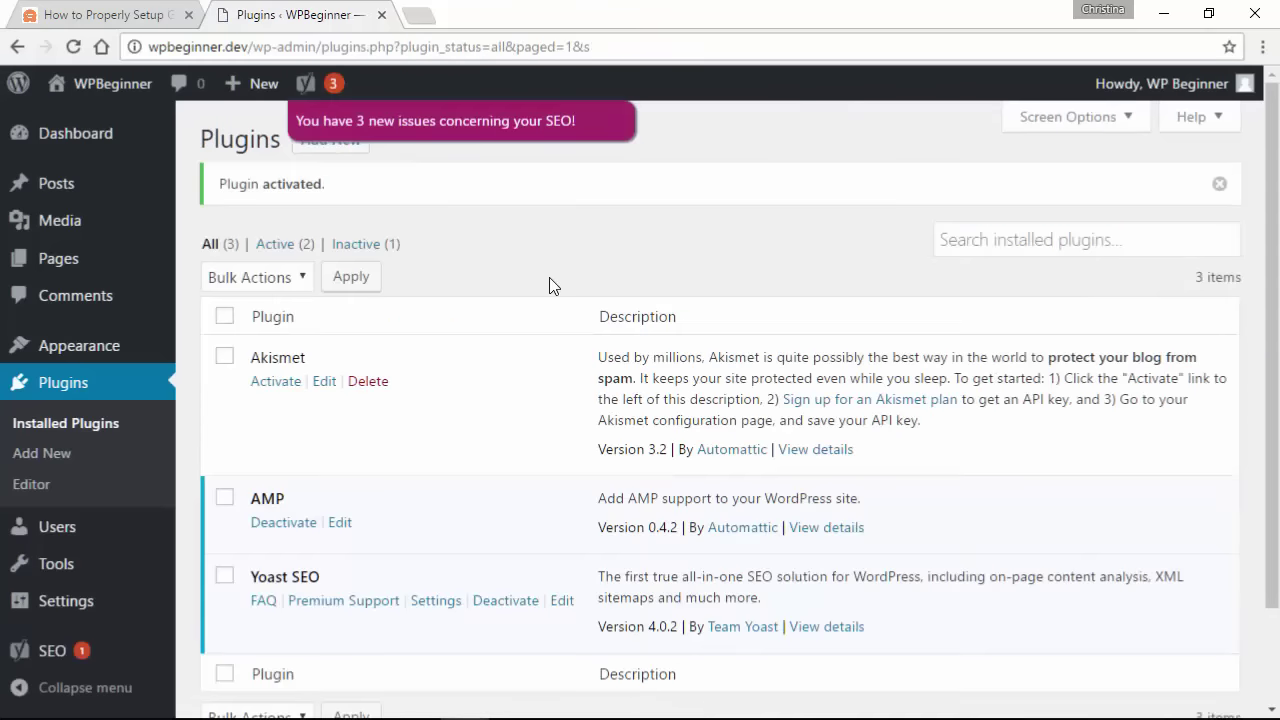
scroll(548, 276, down, 1)
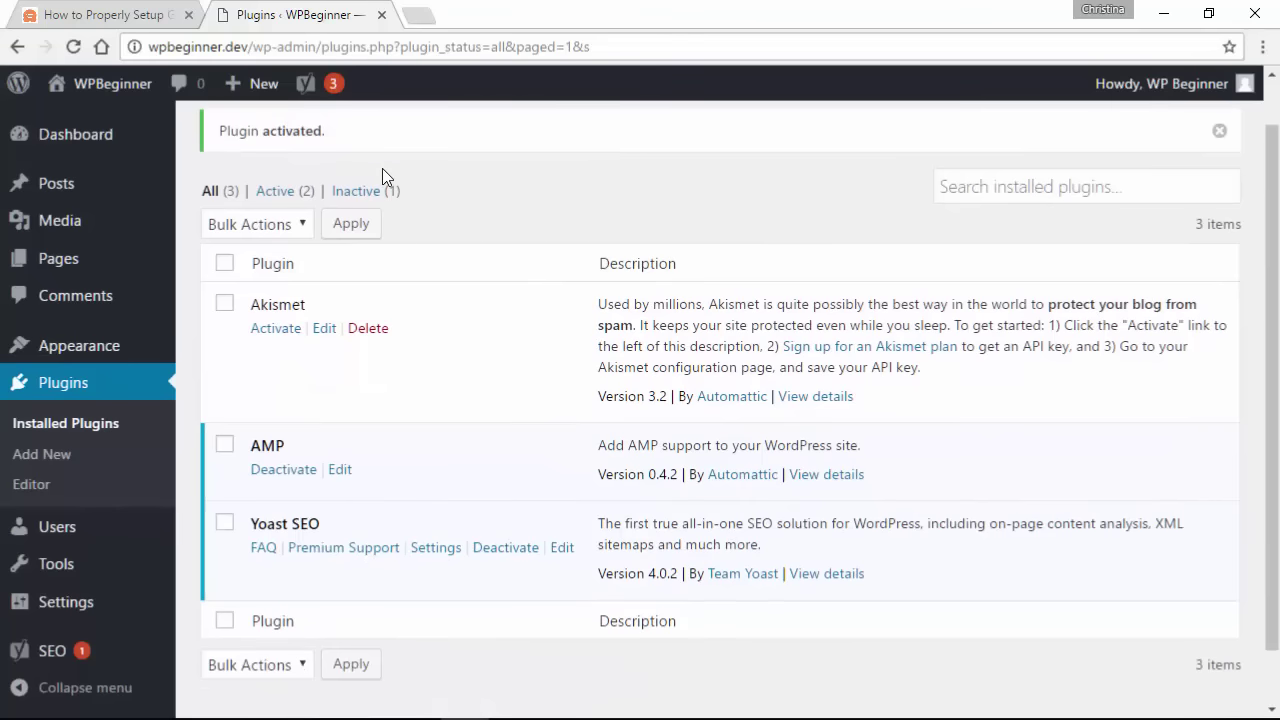
scroll(382, 168, up, 1)
Step: Search 'Glue for yoast', then install and activate Glue for Yoast SEO & AMP 0.3.3
click(332, 145)
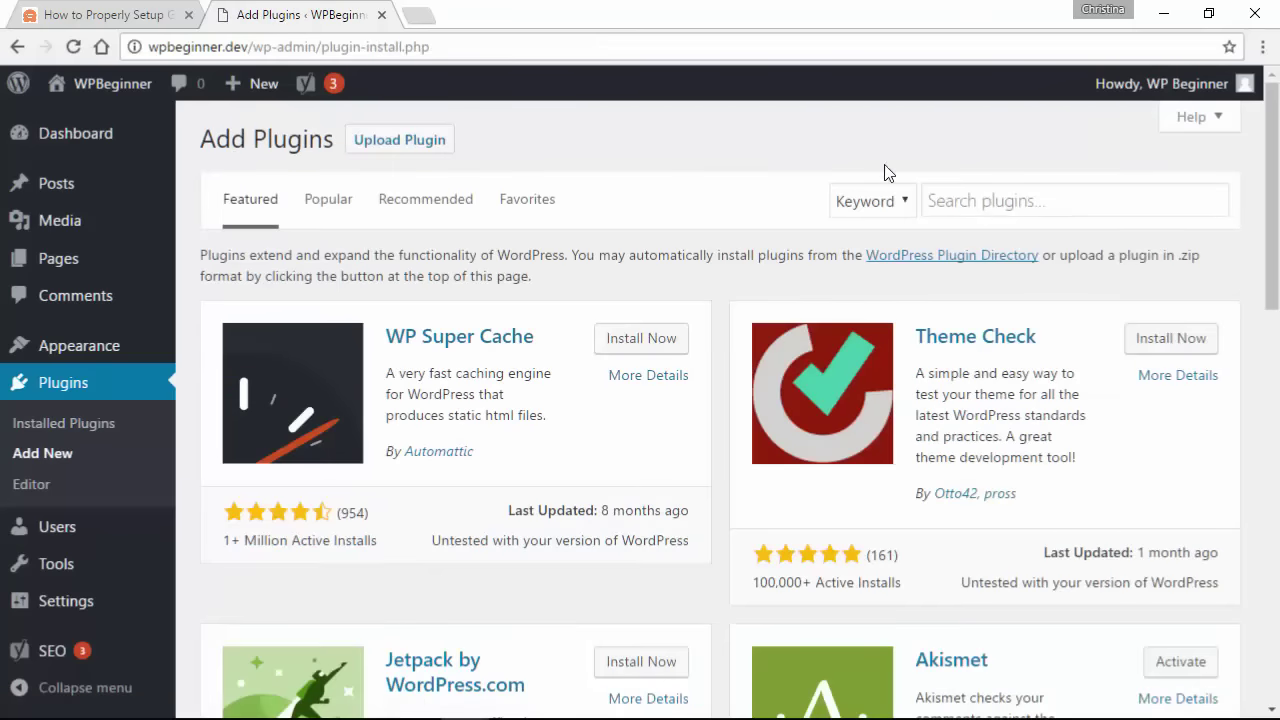
click(985, 206)
text(Glue for)
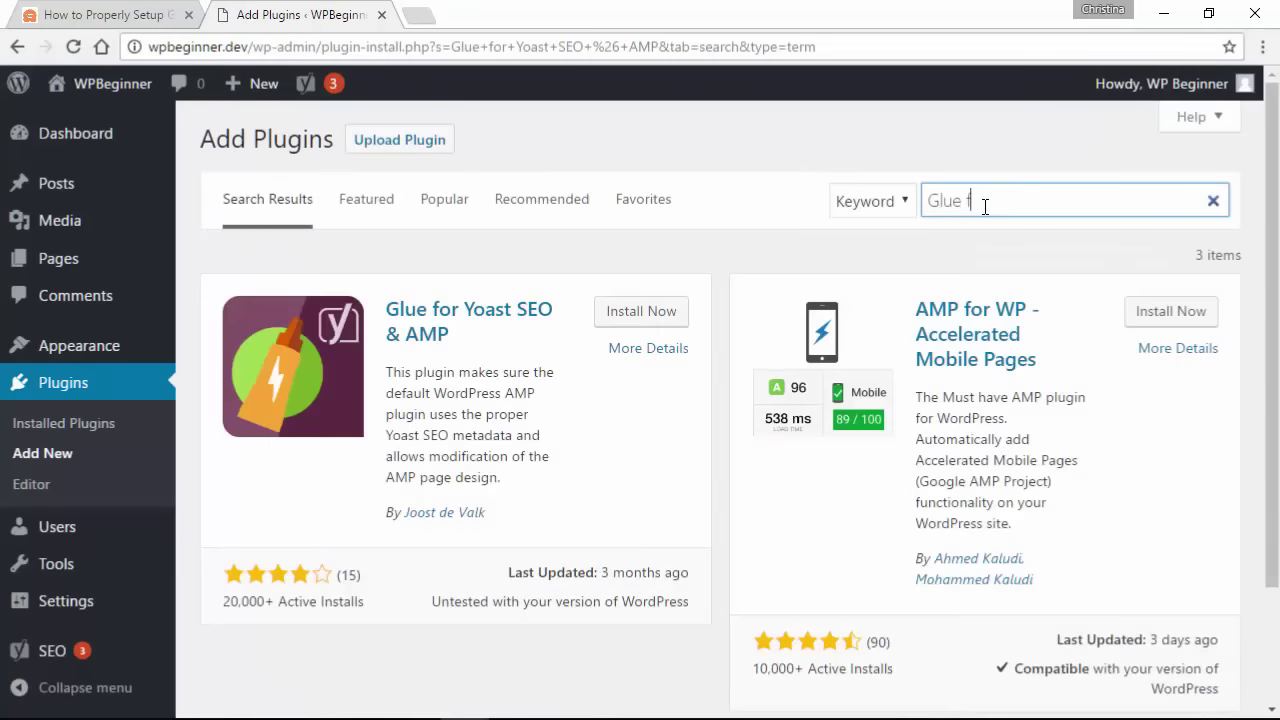
text( yoast)
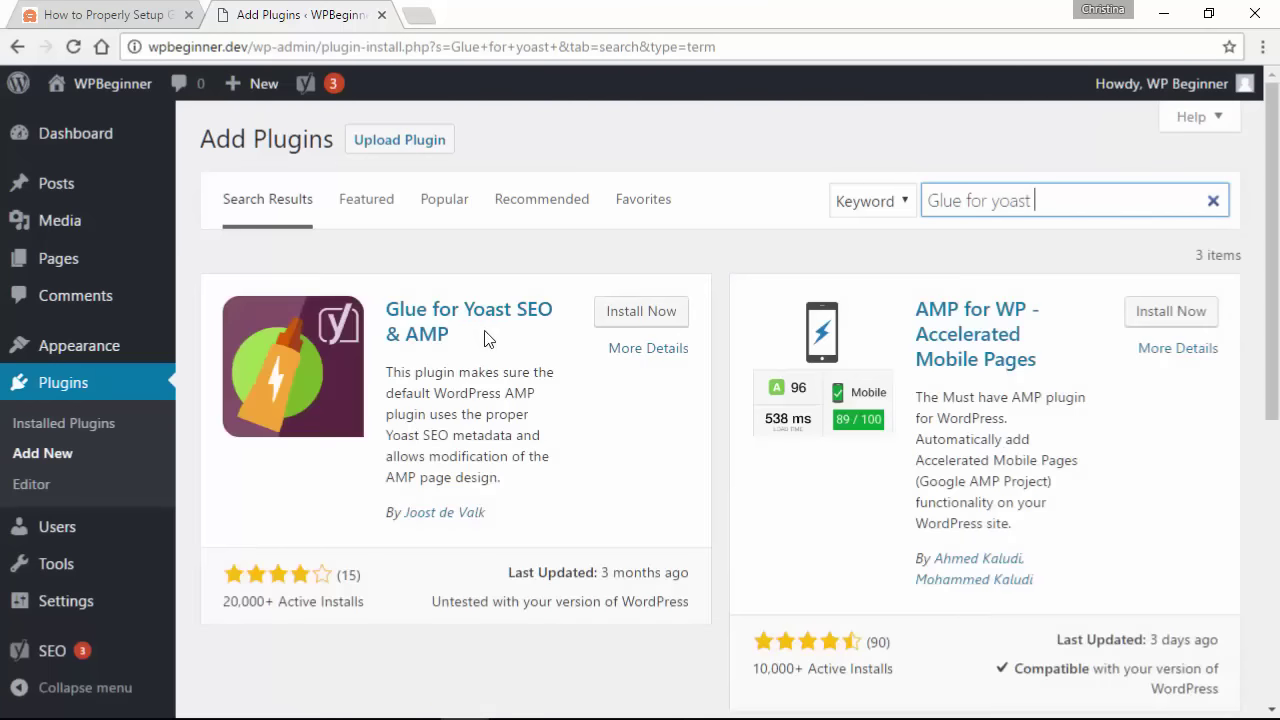
click(647, 313)
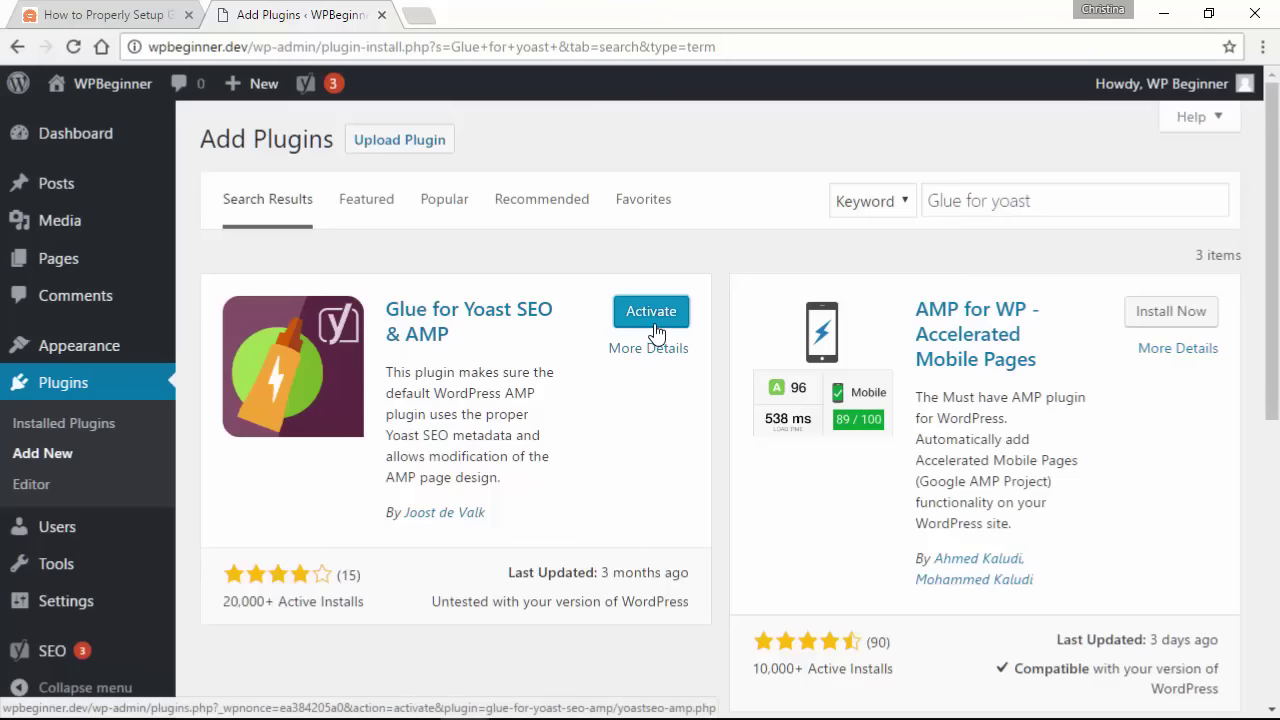
click(655, 330)
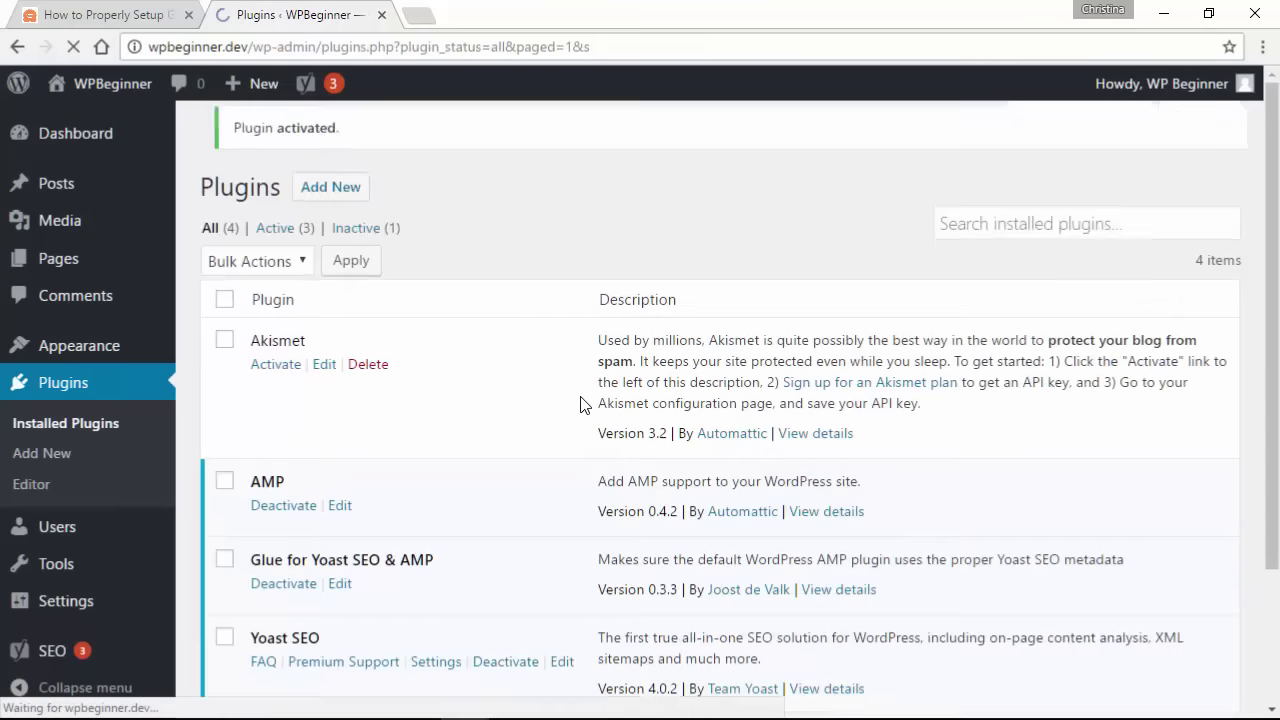
scroll(485, 401, down, 2)
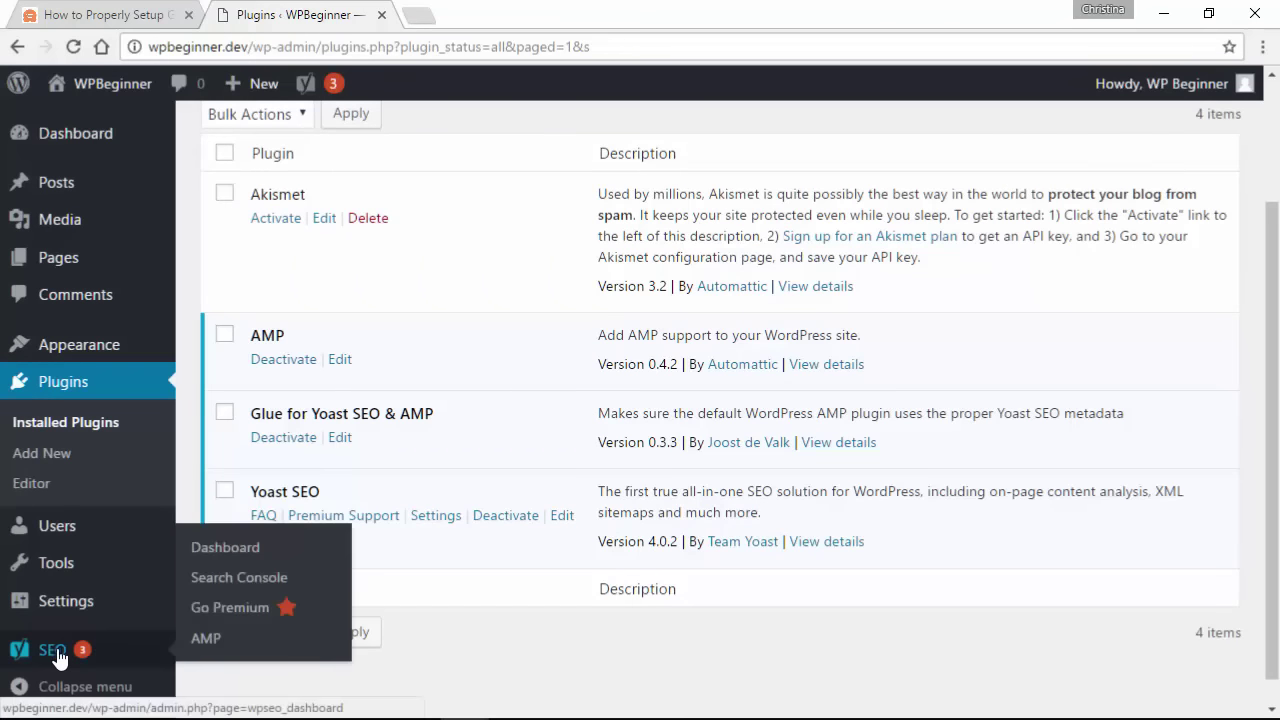
Step: Open SEO > AMP in the admin sidebar to reach the Yoast SEO AMP settings
mouse_move(88, 652)
click(205, 638)
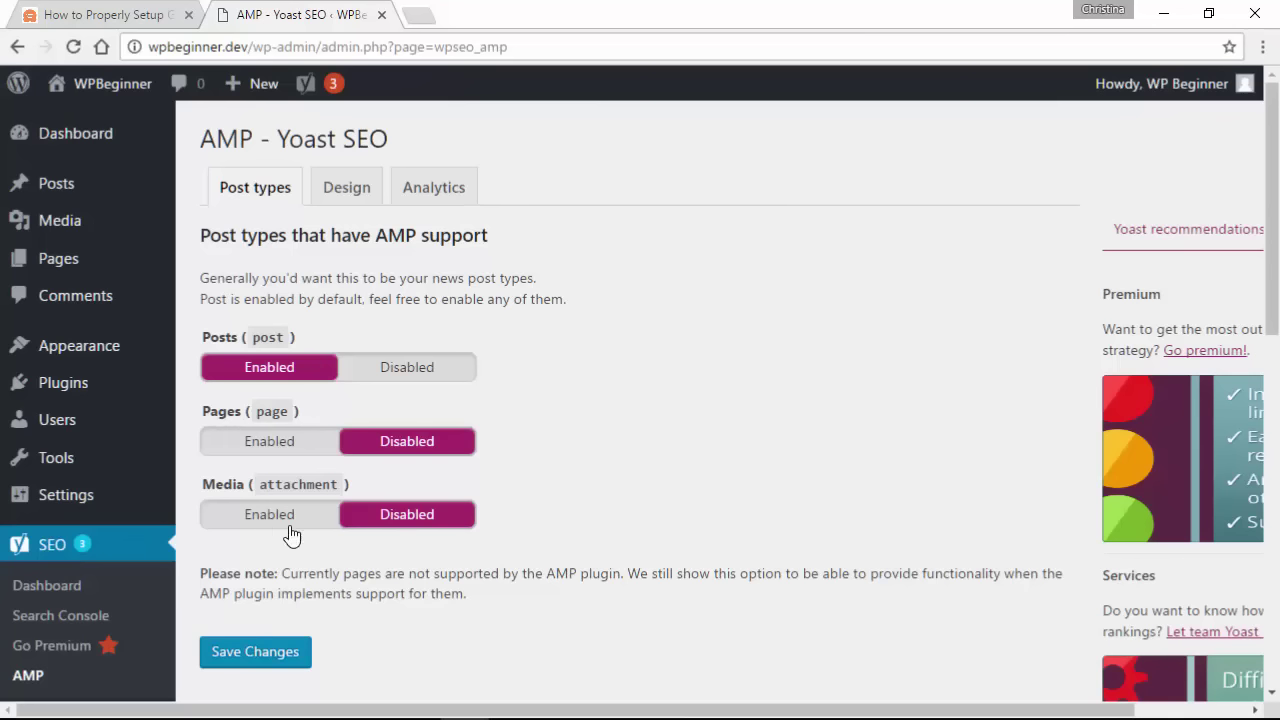
Step: Scroll through the AMP Design tab options and save the changes
click(346, 189)
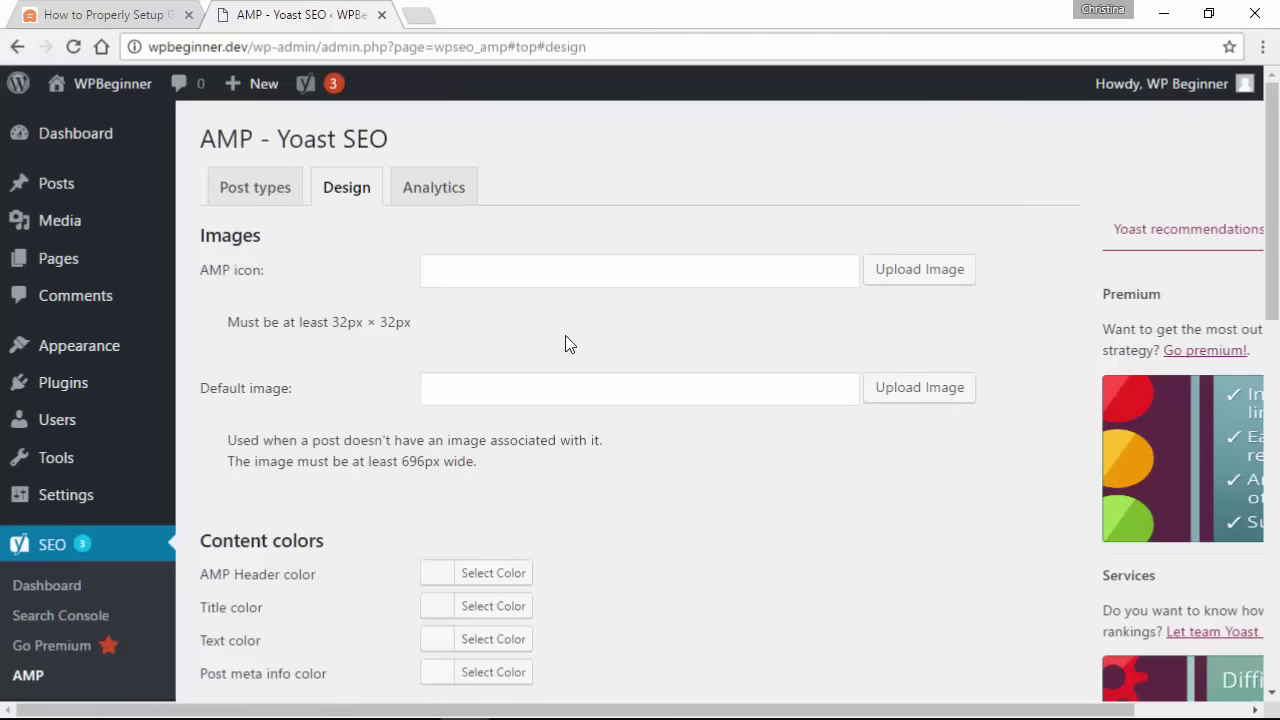
scroll(565, 343, down, 2)
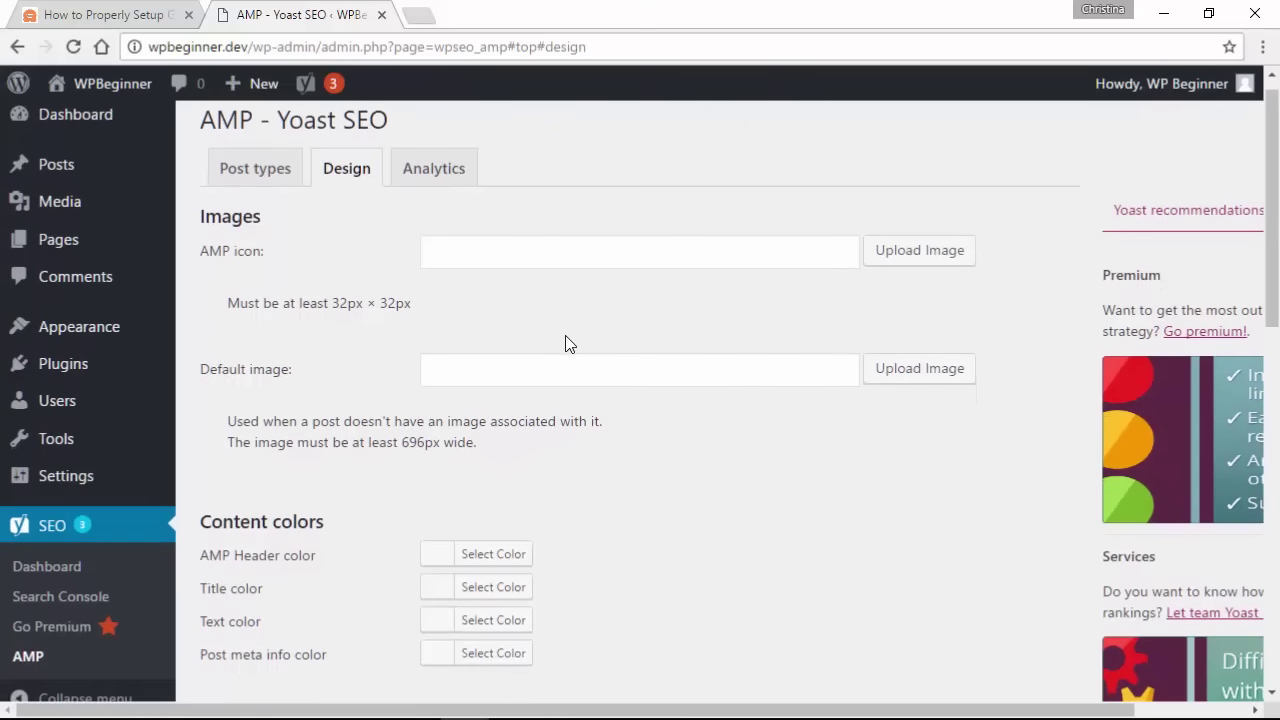
scroll(566, 336, down, 3)
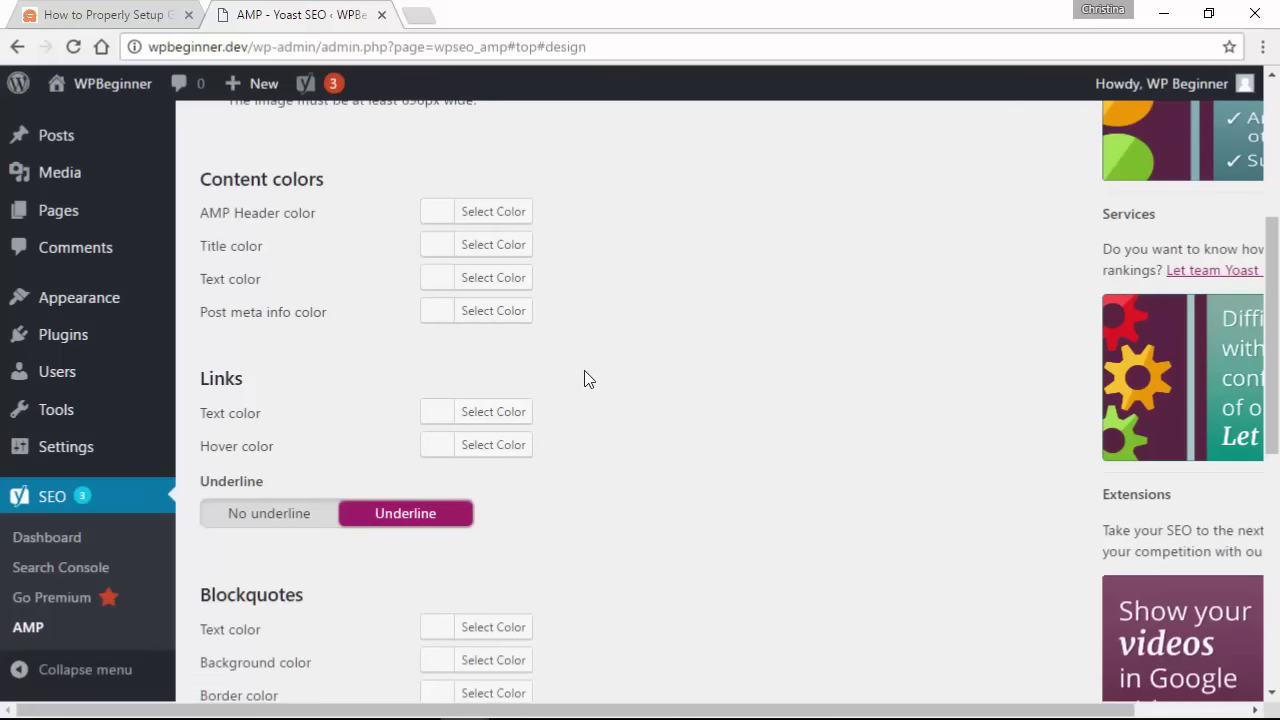
scroll(590, 379, down, 3)
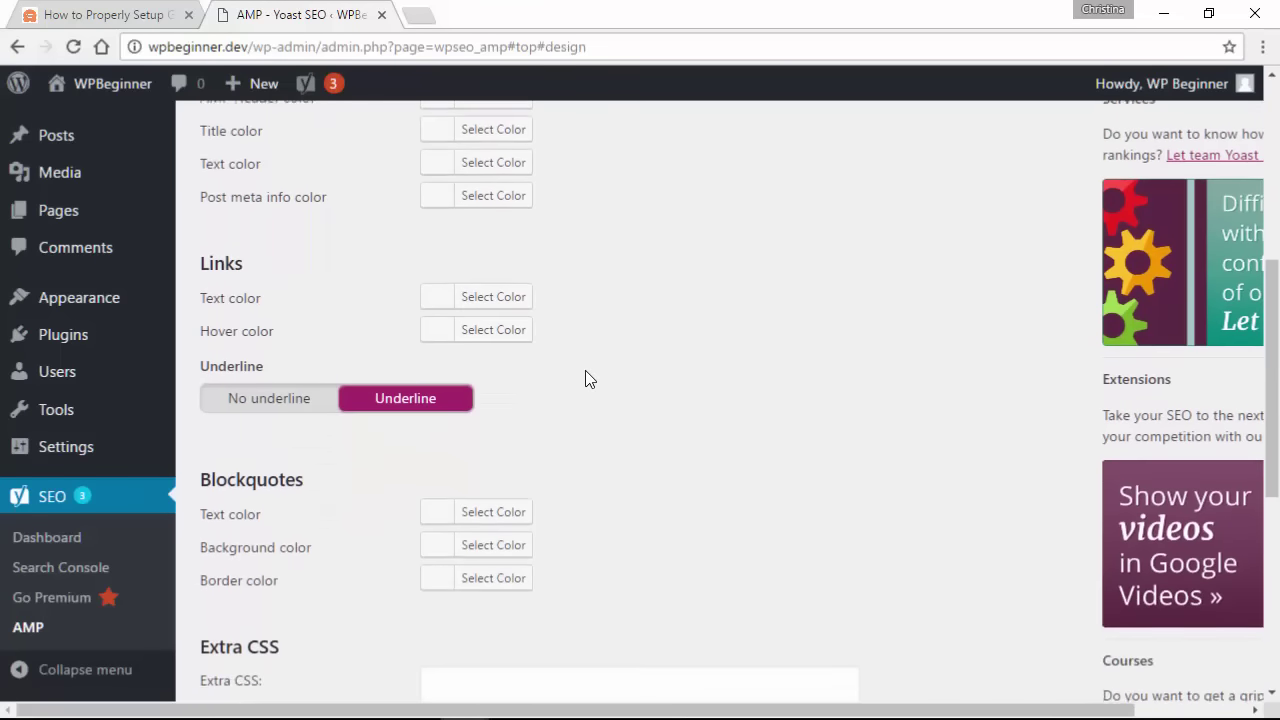
scroll(588, 378, down, 1)
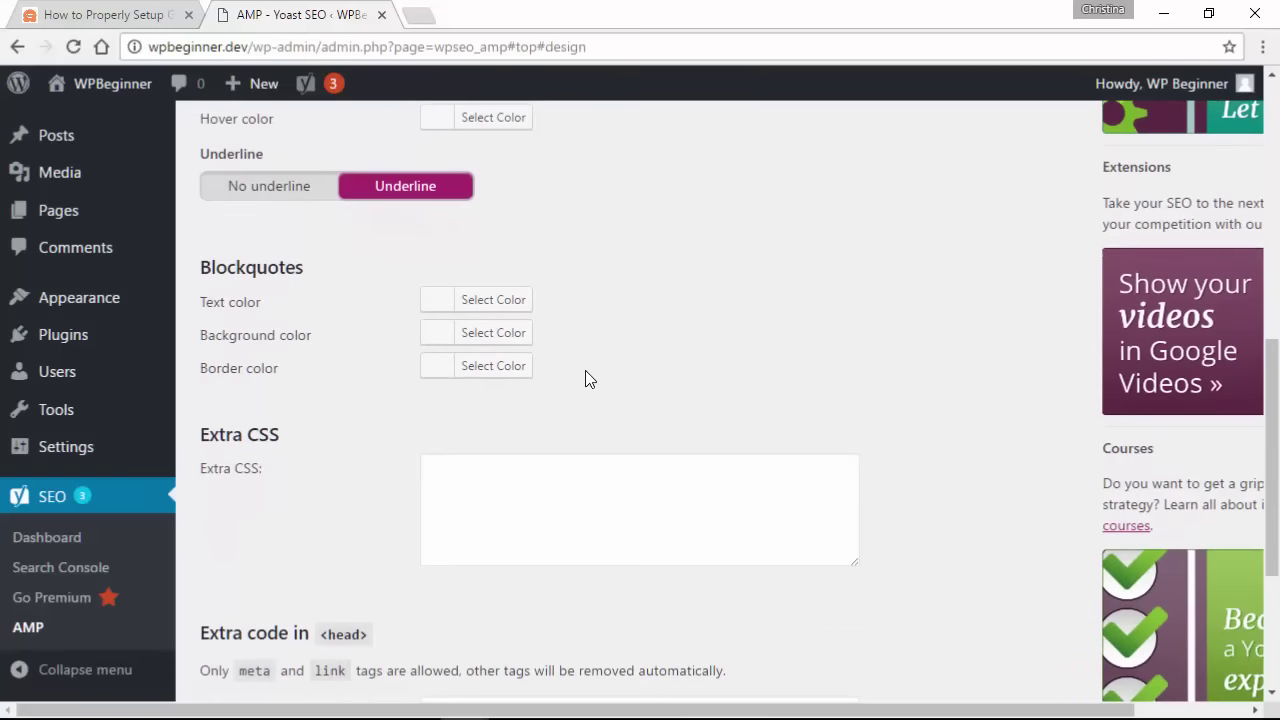
scroll(588, 379, down, 3)
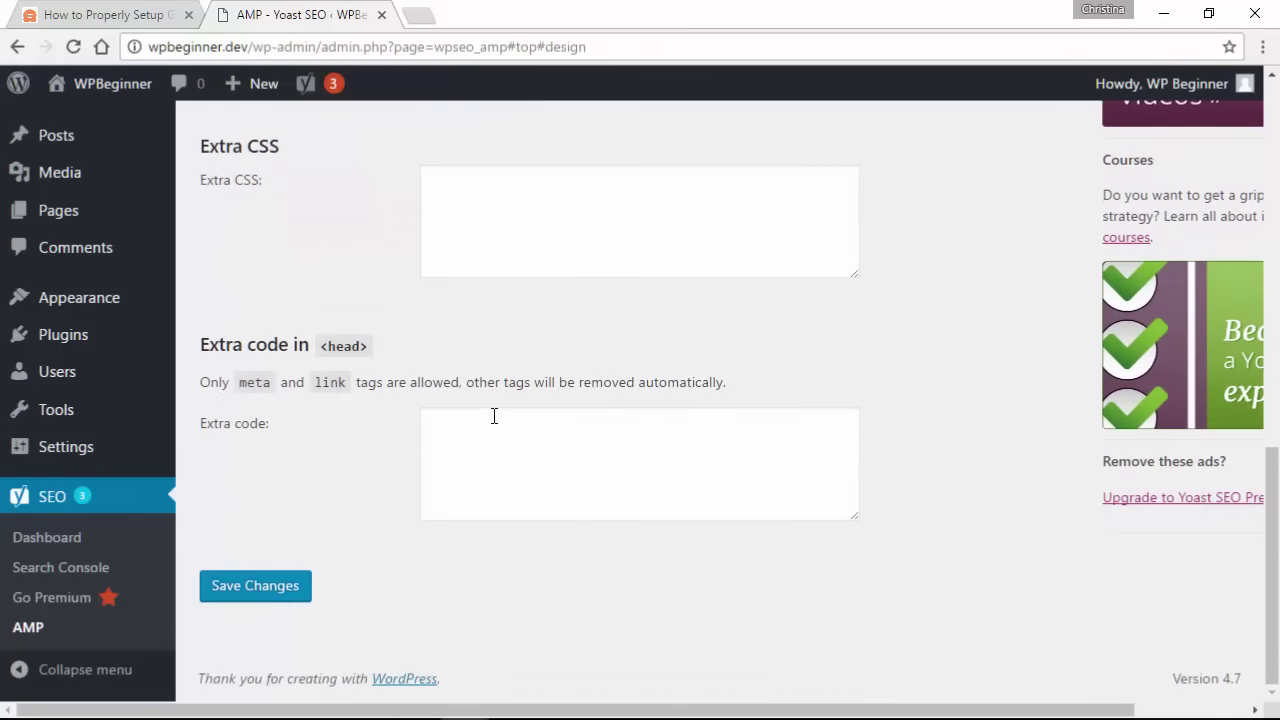
click(258, 588)
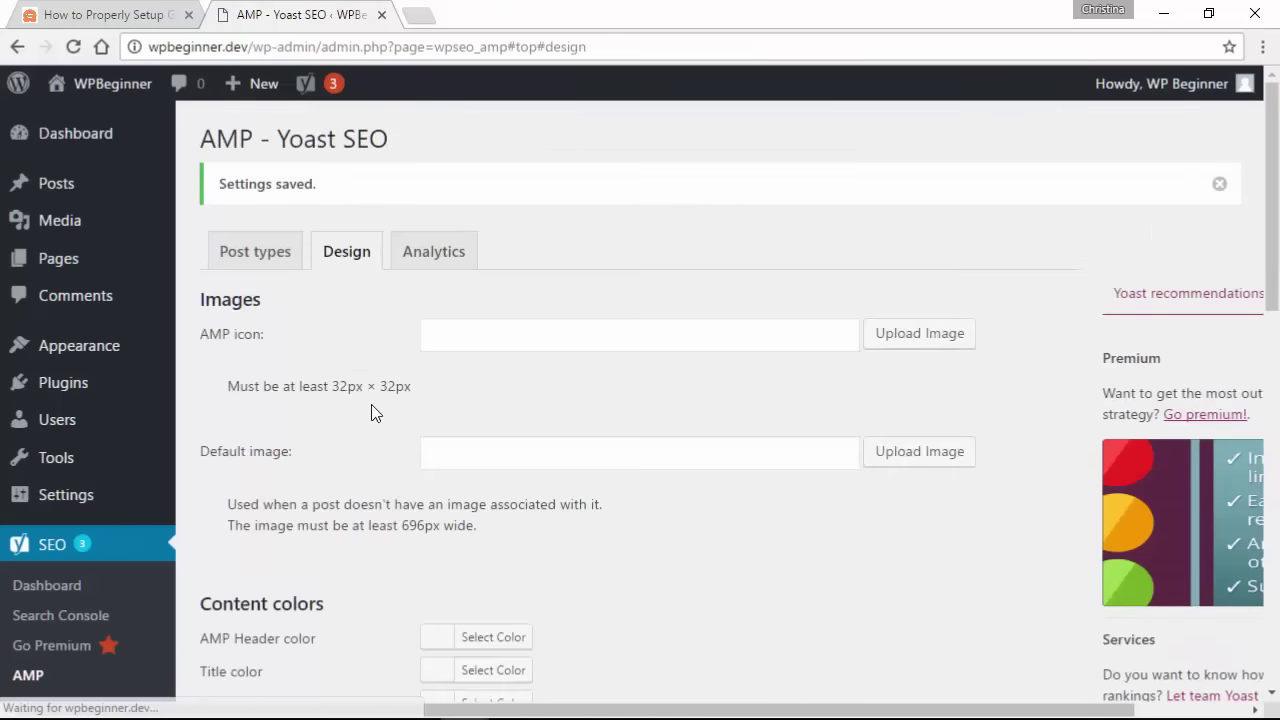
Step: Show the Analytics tab with its Google Analytics tracking code field
click(416, 265)
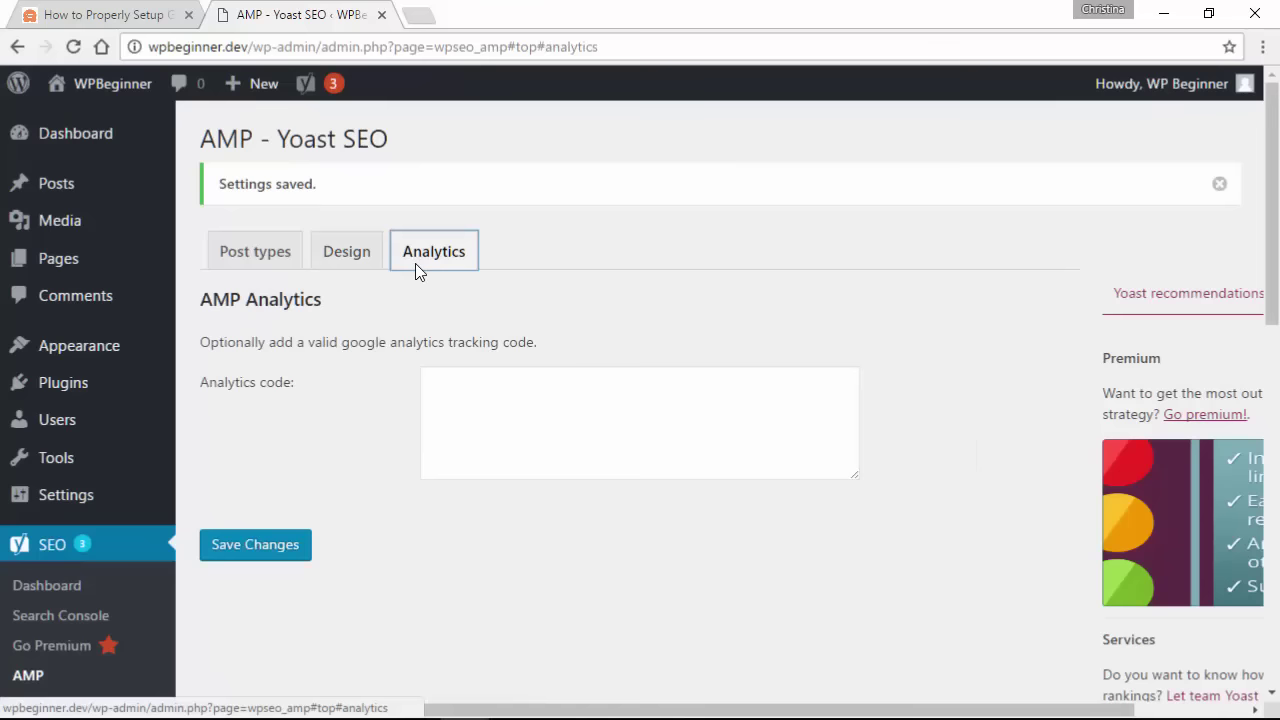